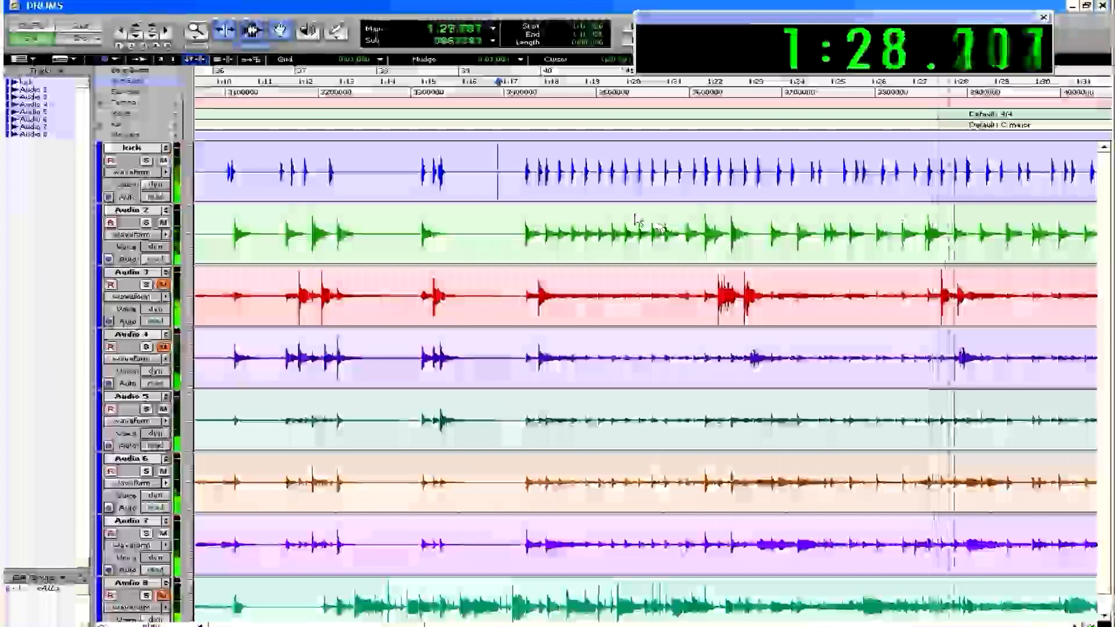
- Play back the drum tracks from about 1:17.5 and again from about 1:20.4 to find the off-time hits
key("ctrl+e")
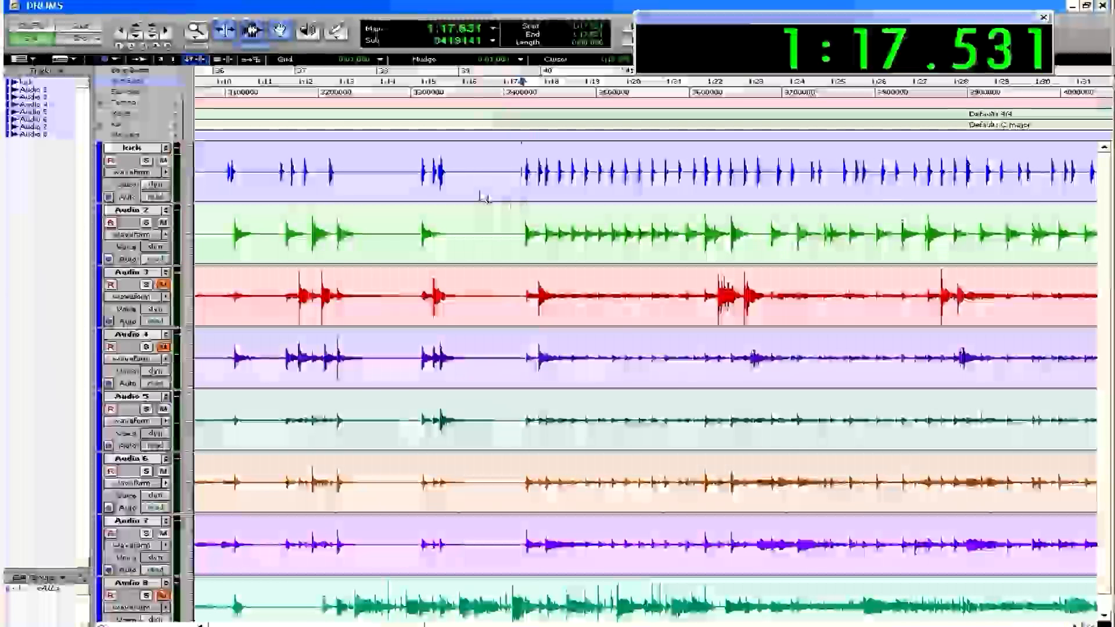
key("space")
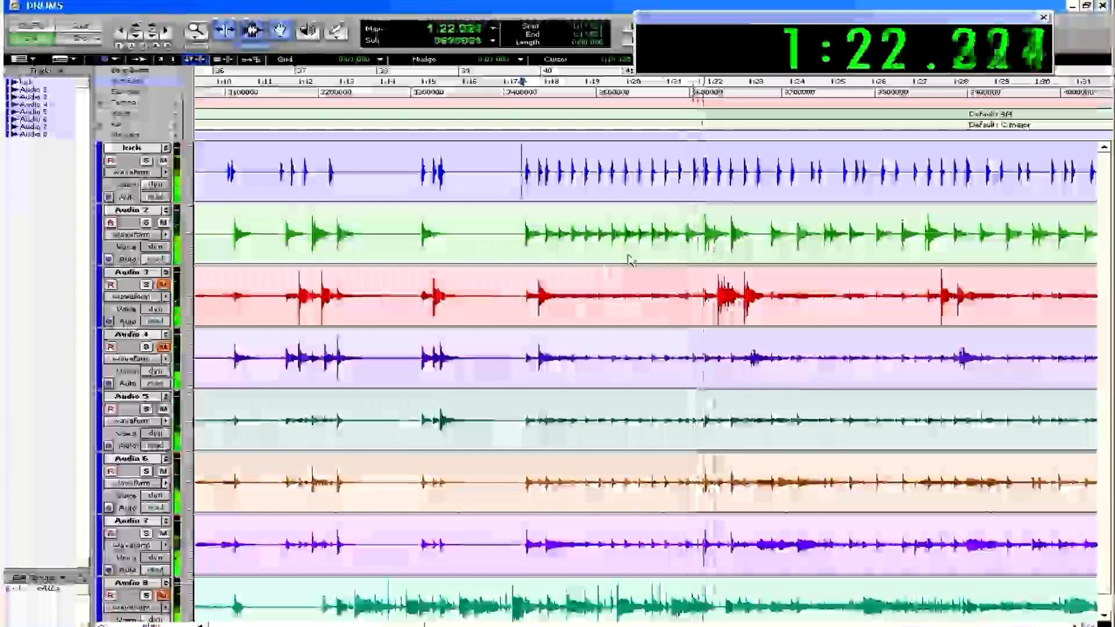
left_click(660, 169)
left_click(640, 167)
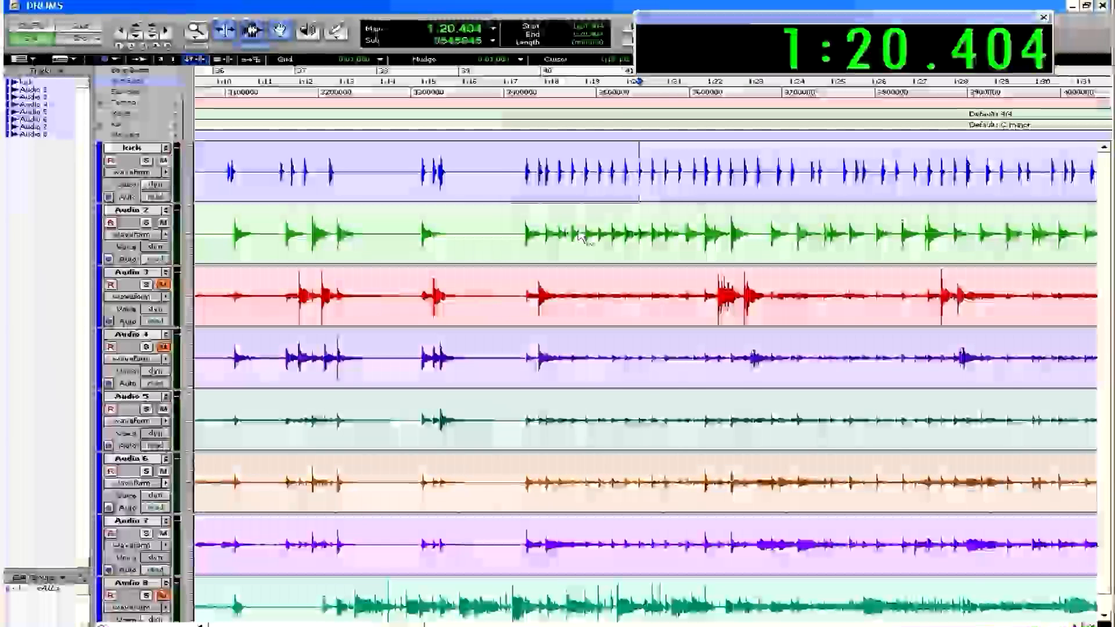
key("space")
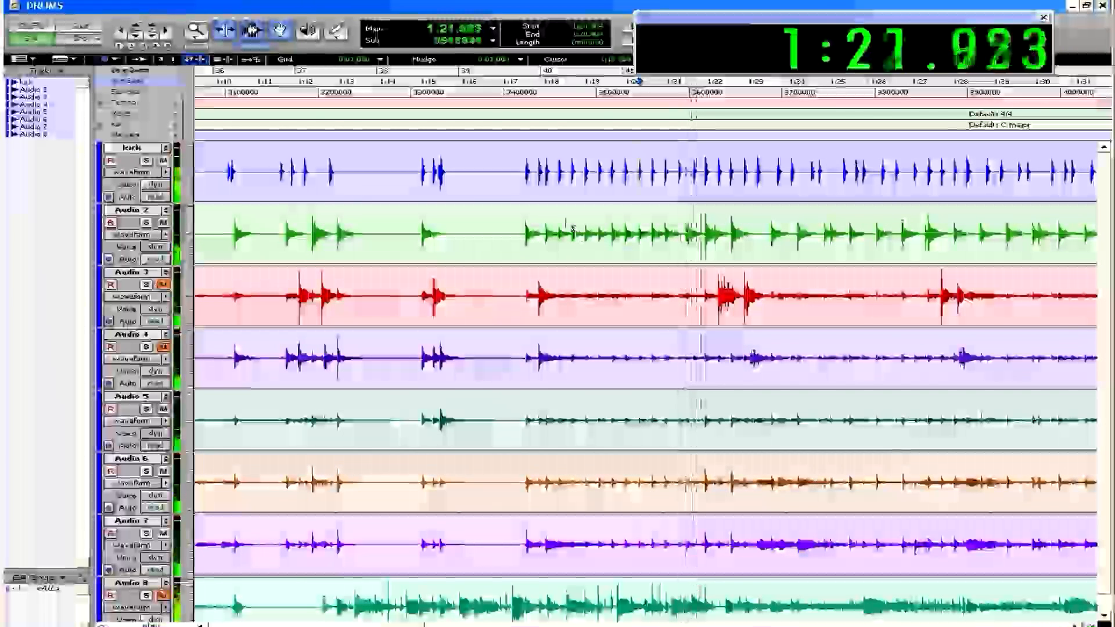
left_click(648, 172)
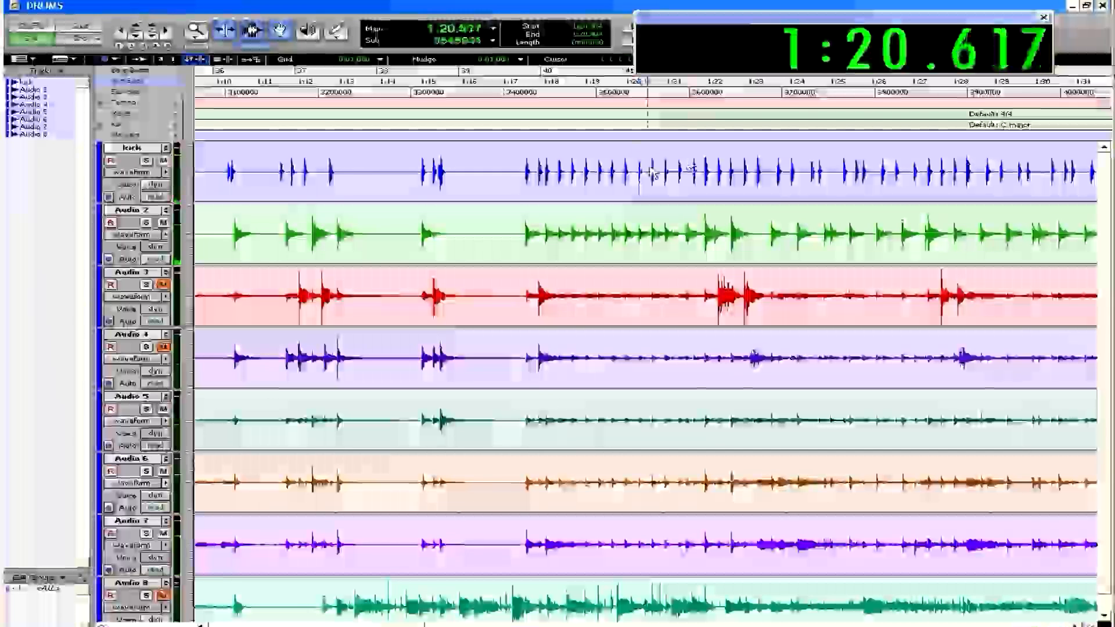
- Examine the kick and Audio 2 hits around 1:20.6 close up, and play that passage back
key("ctrl+]")
key("ctrl+]")
key("ctrl+]")
key("ctrl+]")
key("ctrl+]")
key("ctrl+]")
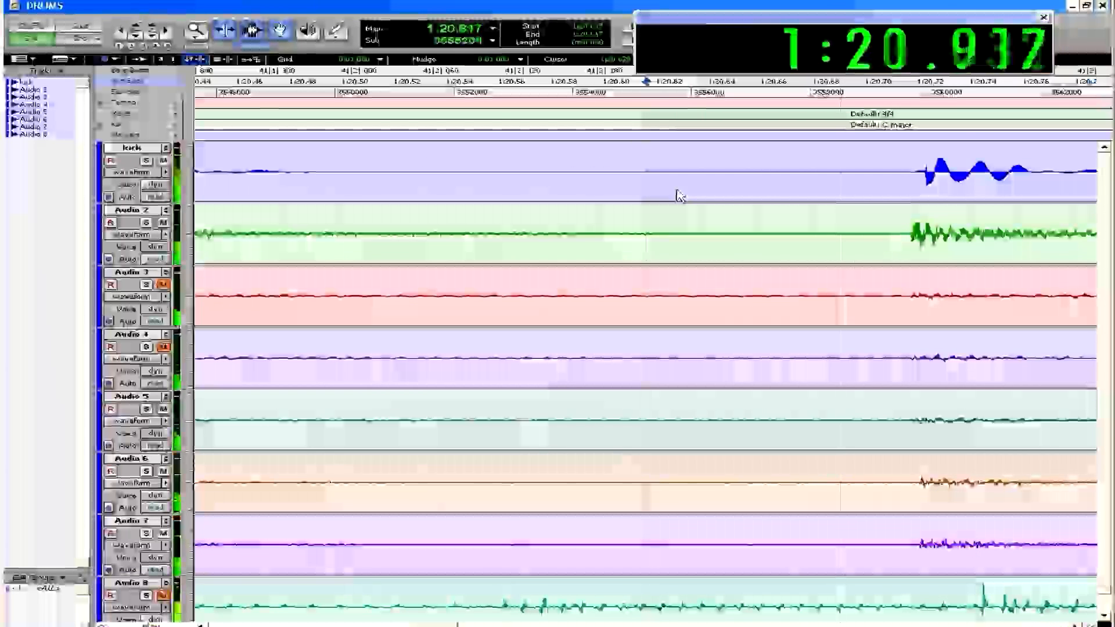
key("ctrl+[")
key("ctrl+[")
key("ctrl+[")
key("space")
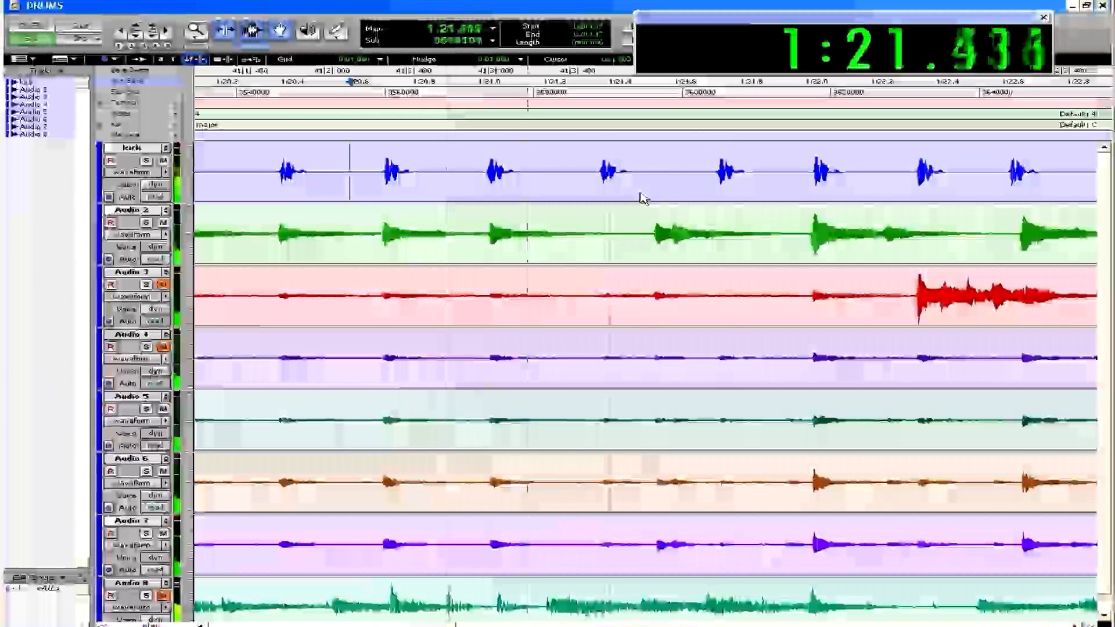
- Select the kick hit starting at about 1:21.027 and compare its onset at 1:21.042 with the other drum tracks
left_click_drag(484, 185, 524, 189)
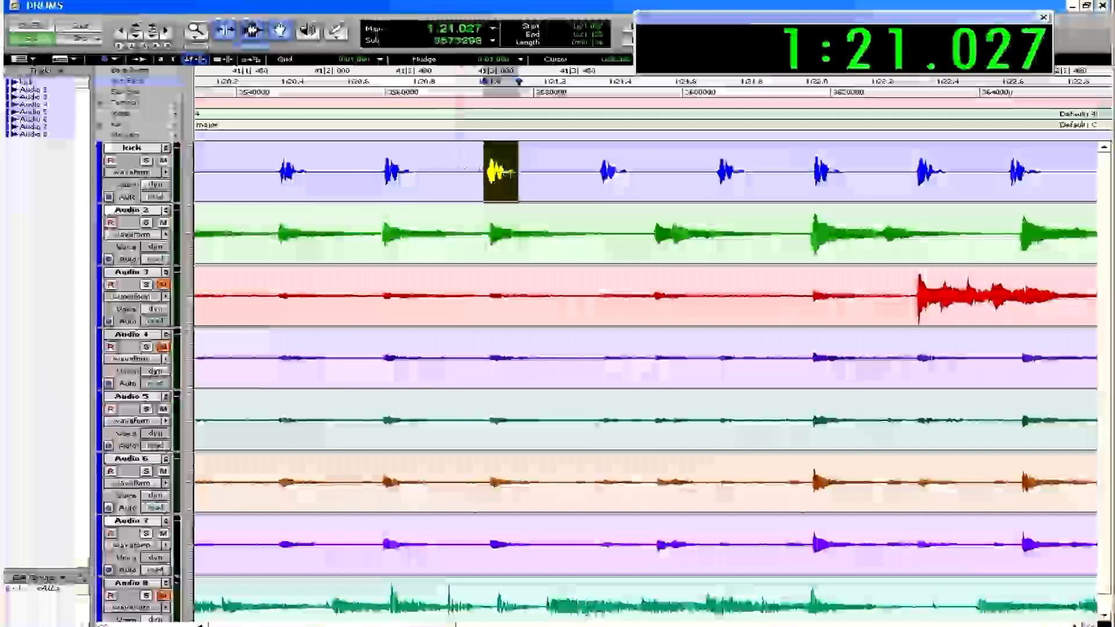
left_click(479, 169)
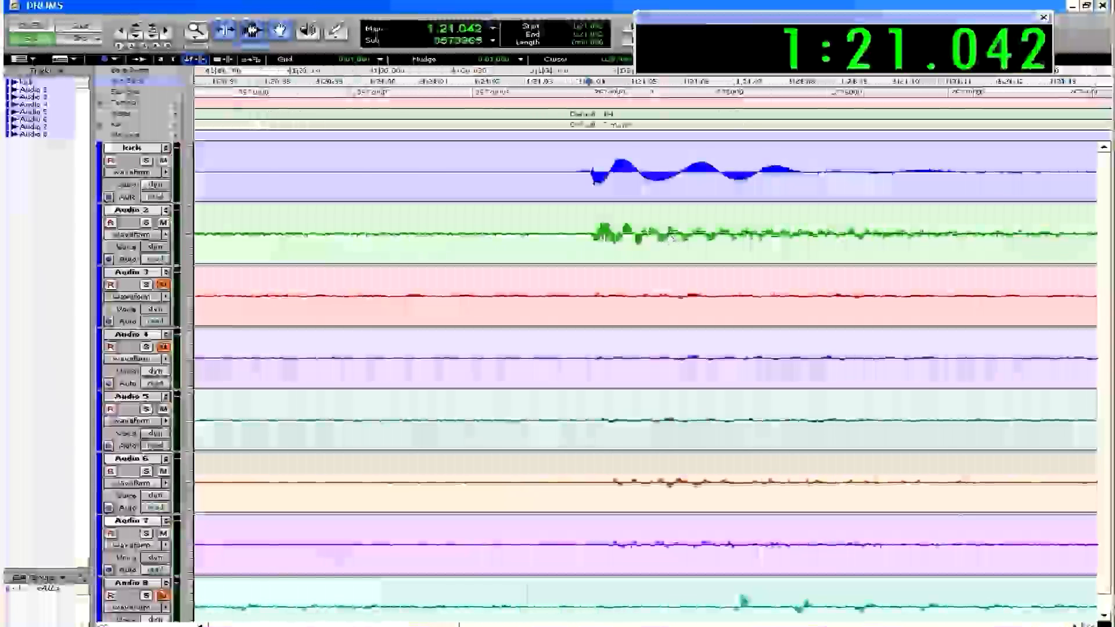
scroll(542, 380, "down", 1)
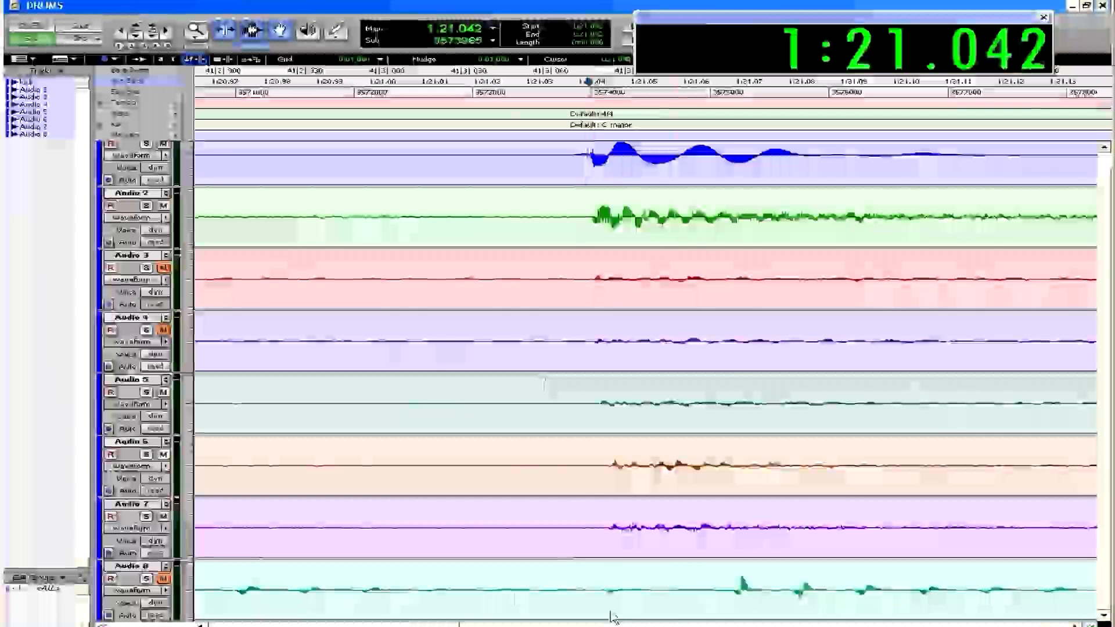
scroll(491, 448, "left", 3)
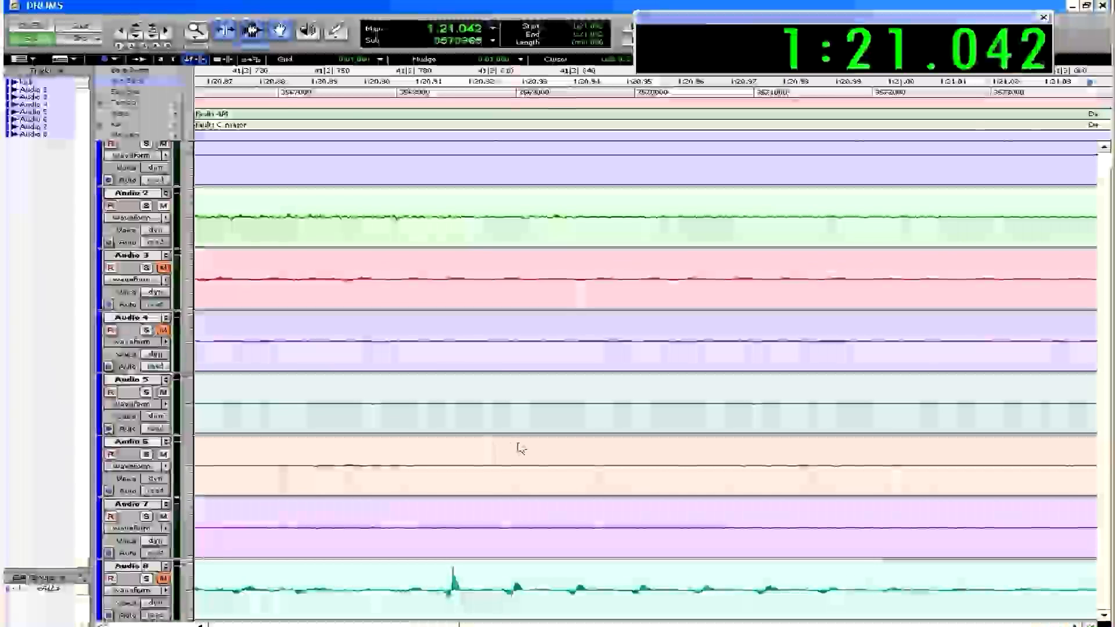
- Separate the Audio 2 hit at 1:20.701 into its own region and try shifting it earlier to 1:20.680
scroll(591, 448, "down", 4)
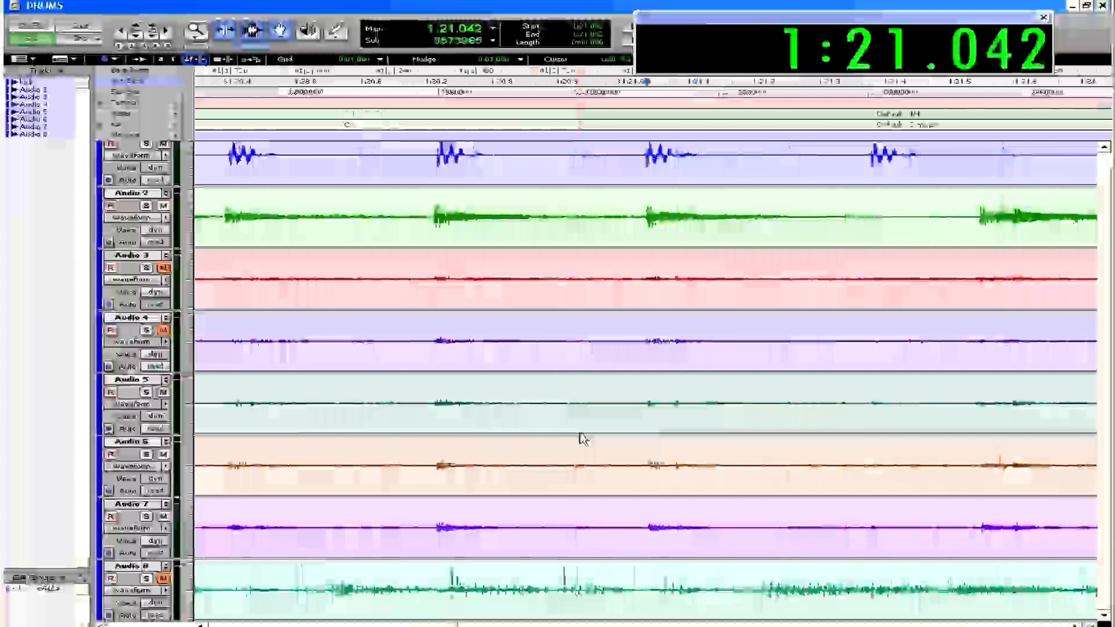
left_click_drag(425, 211, 613, 238)
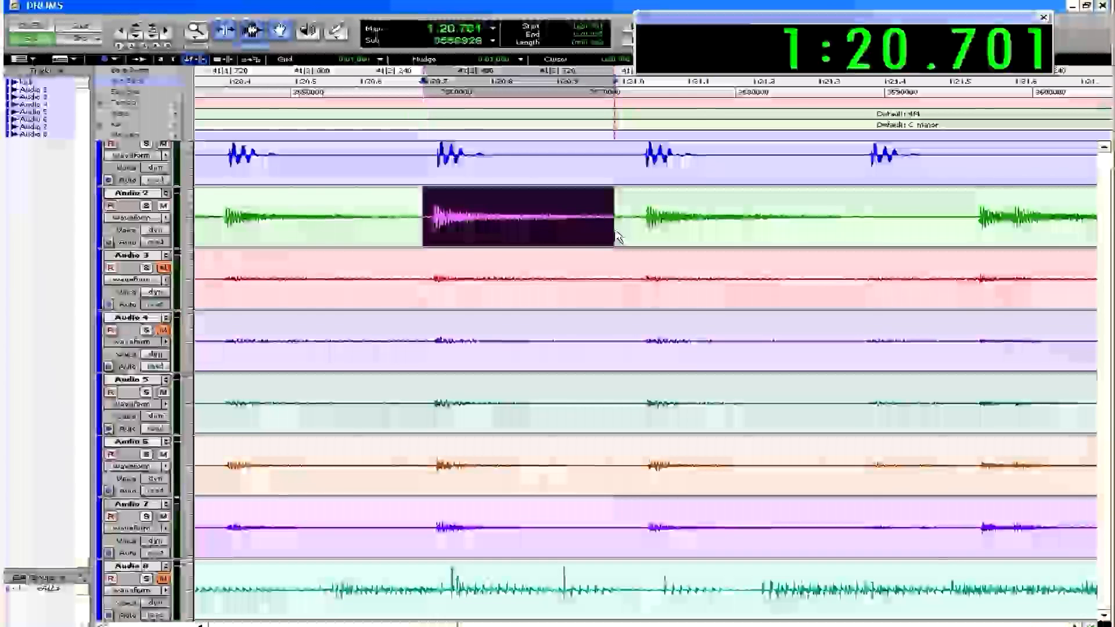
key("ctrl+equal")
key("ctrl+equal")
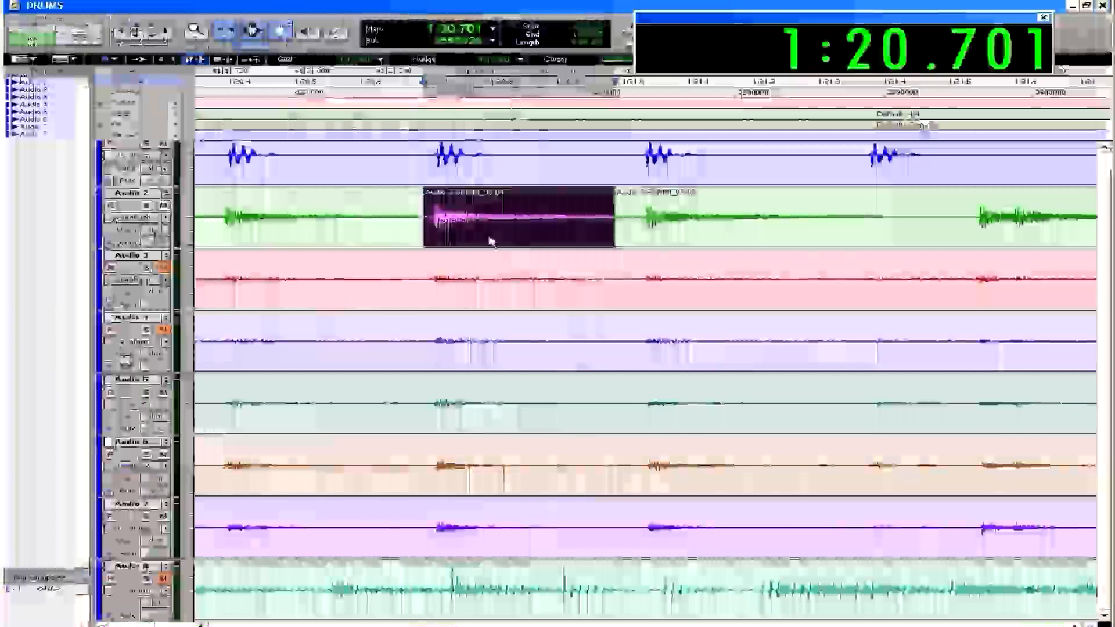
key("minus")
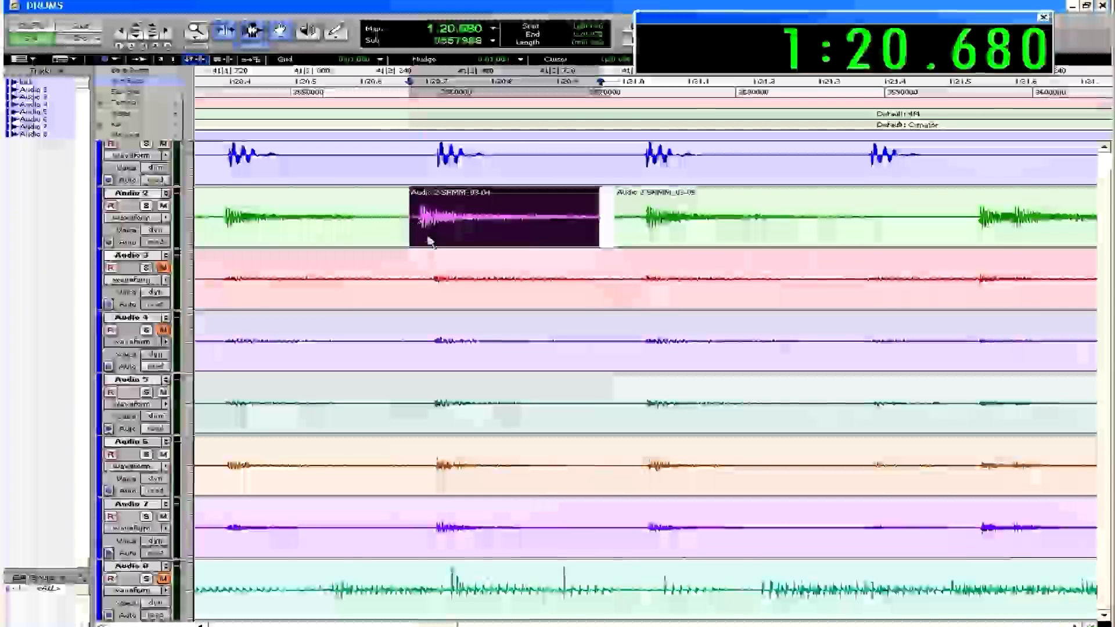
- Play back the earlier fast drum hits from about 1:18.4
scroll(480, 294, "right", 4)
scroll(479, 294, "left", 7)
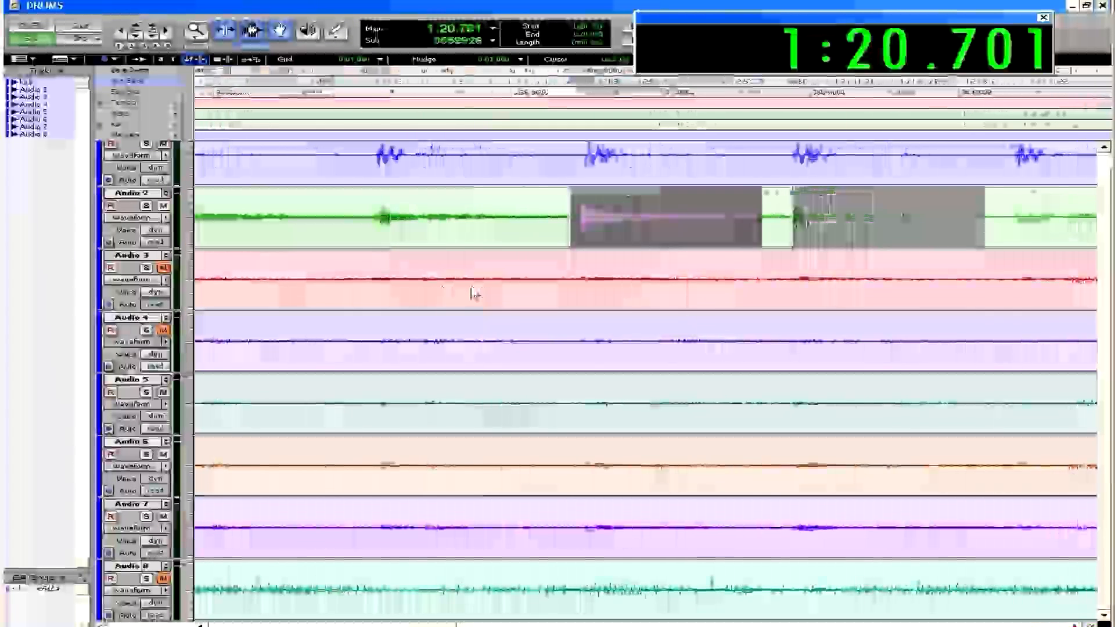
scroll(476, 293, "left", 3)
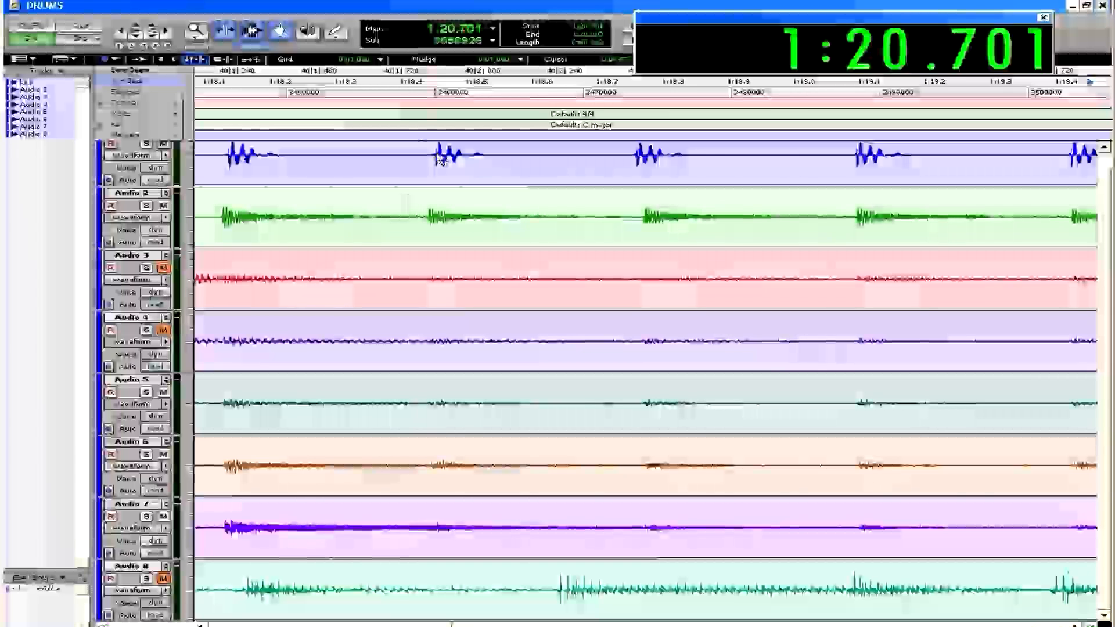
key("space")
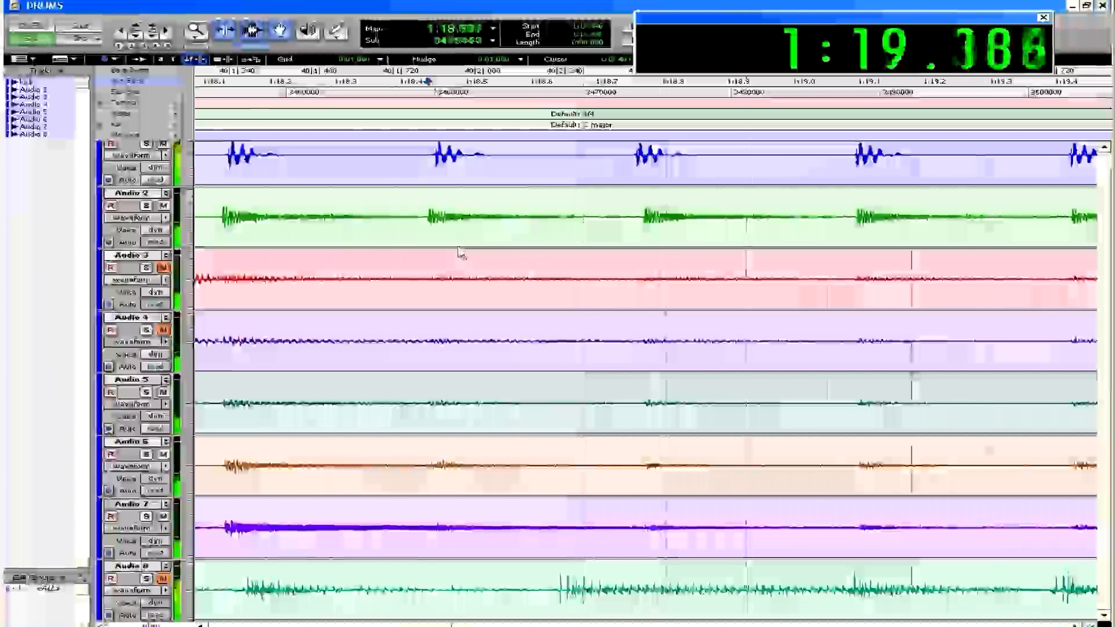
key("space")
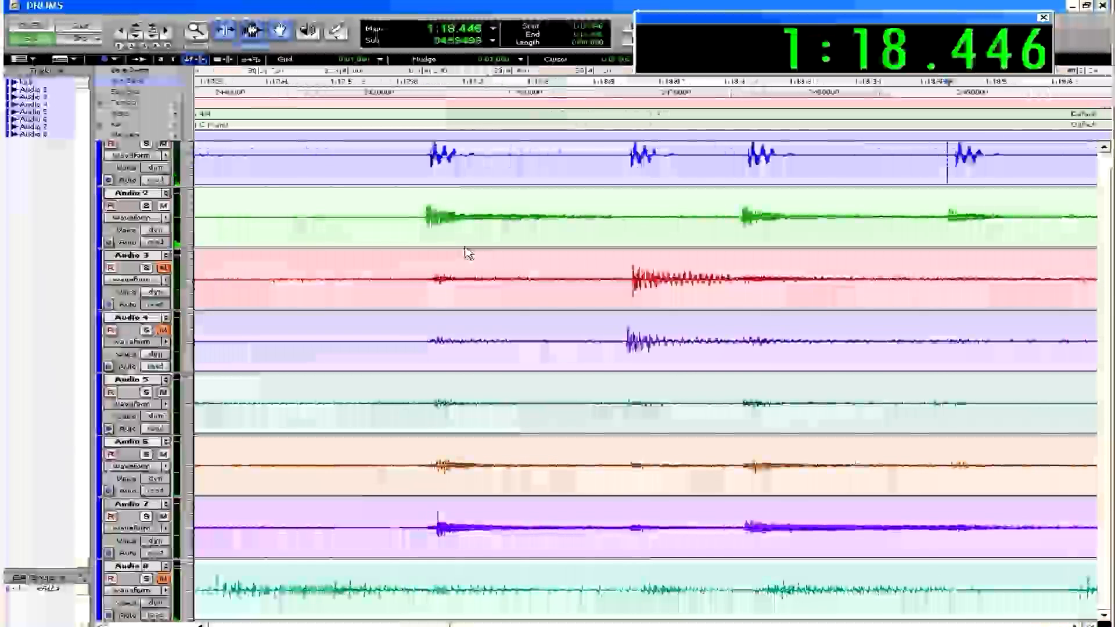
- Compare the onset of the Audio 2 hit near 1:17.65 with the matching kick hit at sample-level detail
left_click(567, 224)
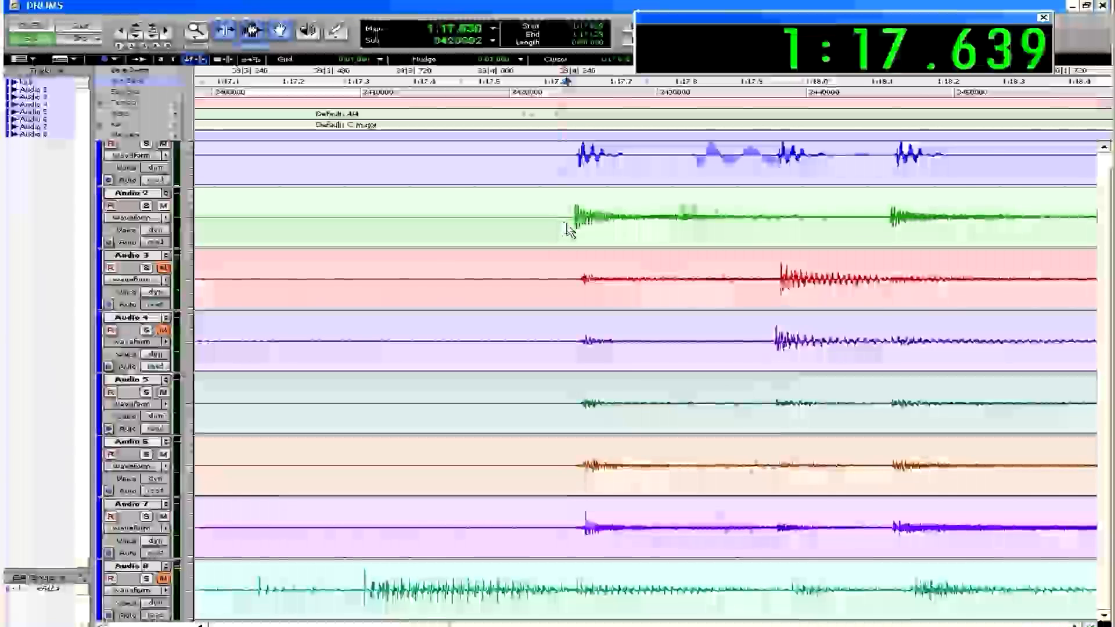
key("ctrl+bracketright")
key("ctrl+bracketright")
key("ctrl+bracketright")
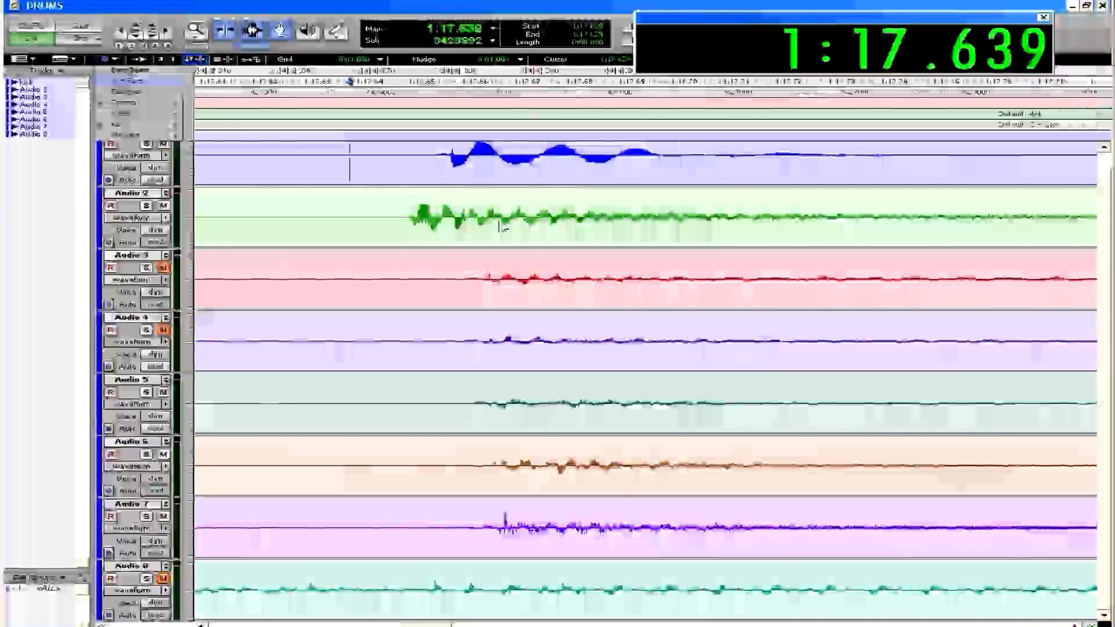
left_click(450, 157)
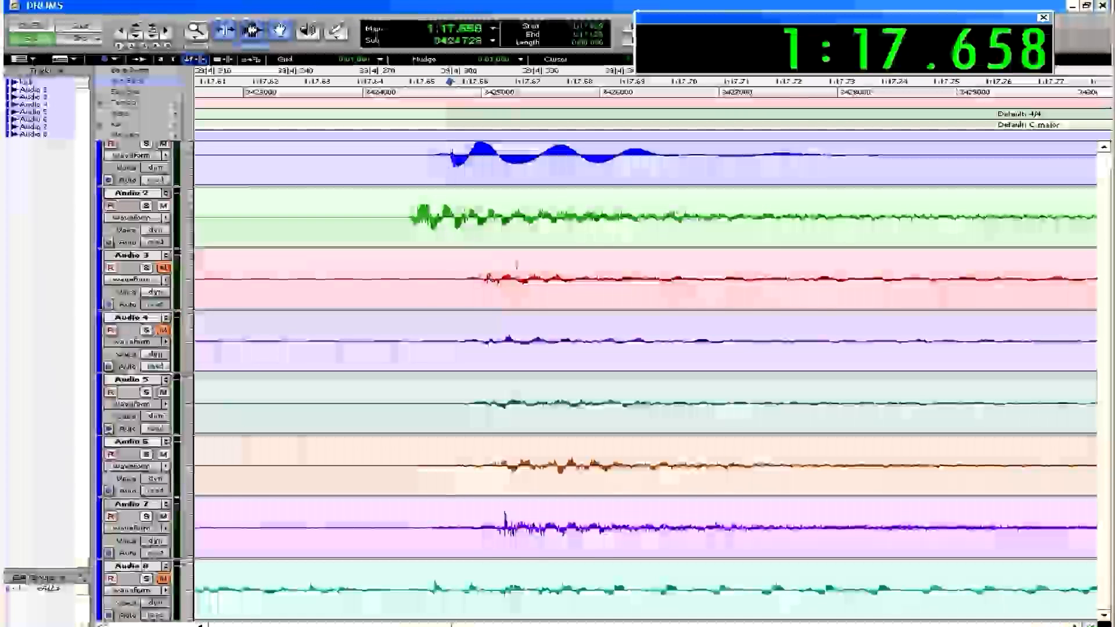
left_click(446, 214)
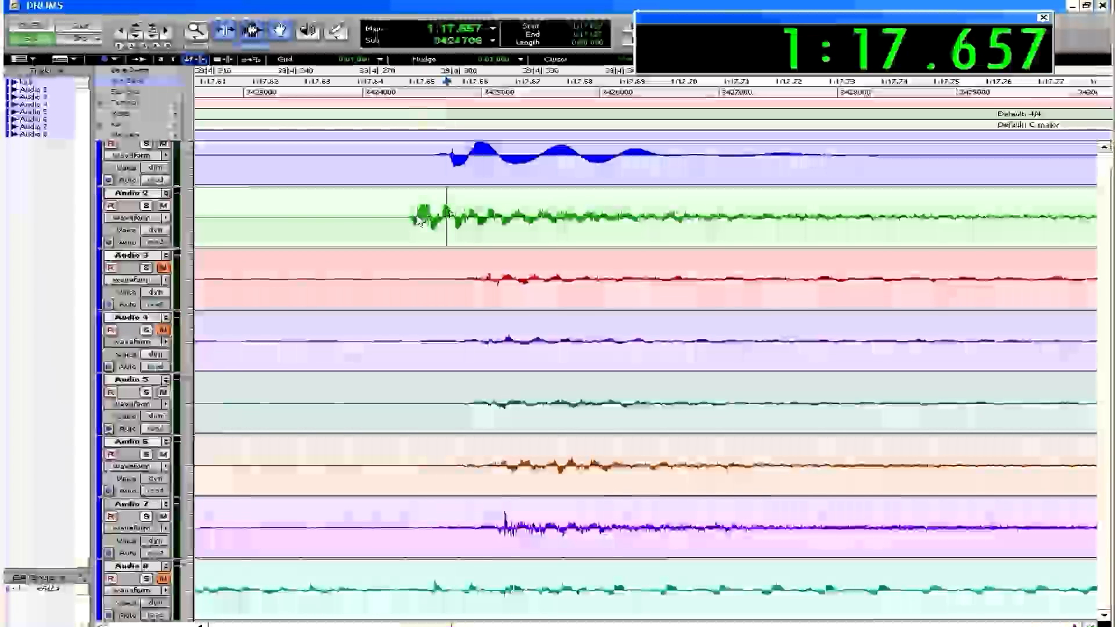
left_click(307, 211)
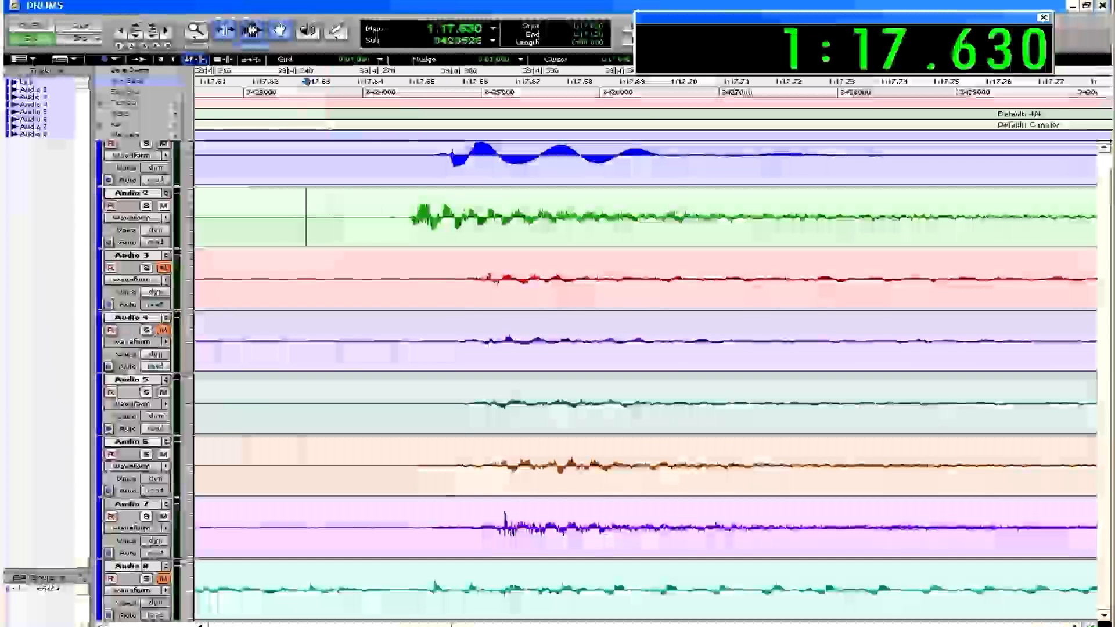
- Separate the Audio 2 hit starting at 1:17.647 into its own region, shift it to 1:17.654 to meet the kick, and play it
scroll(406, 212, "right", 2)
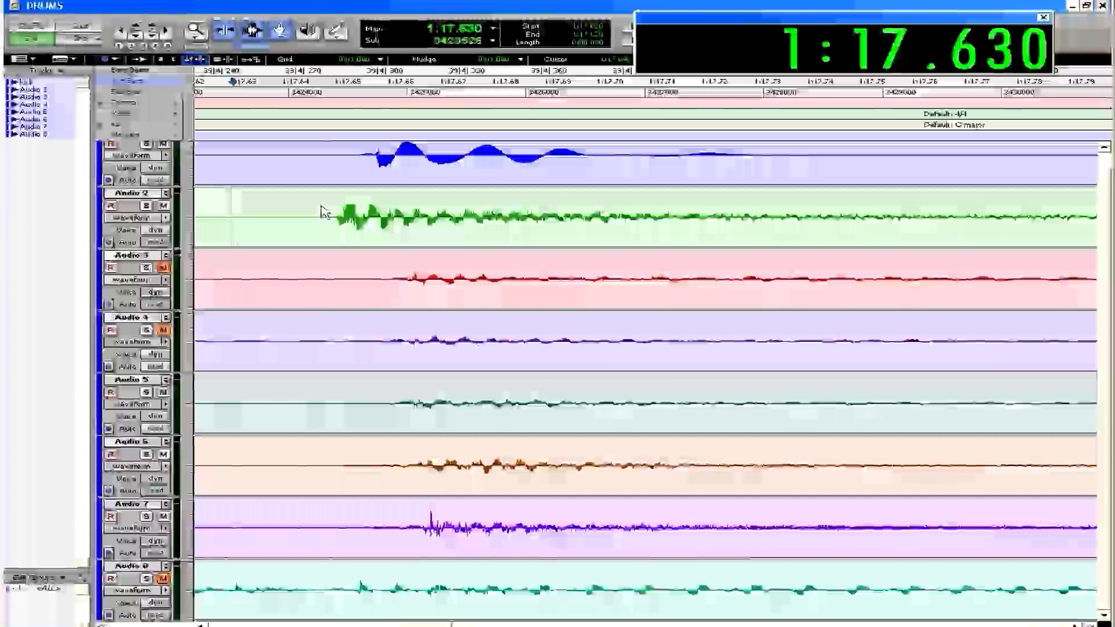
left_click_drag(323, 210, 1002, 221)
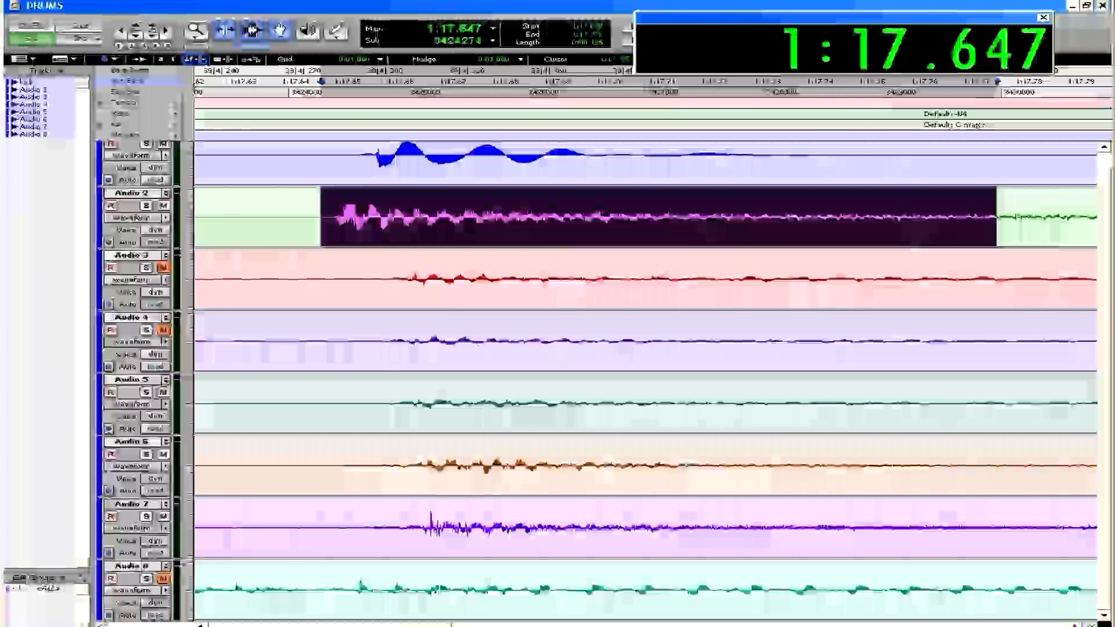
left_click(1062, 209, "shift")
key("ctrl+e")
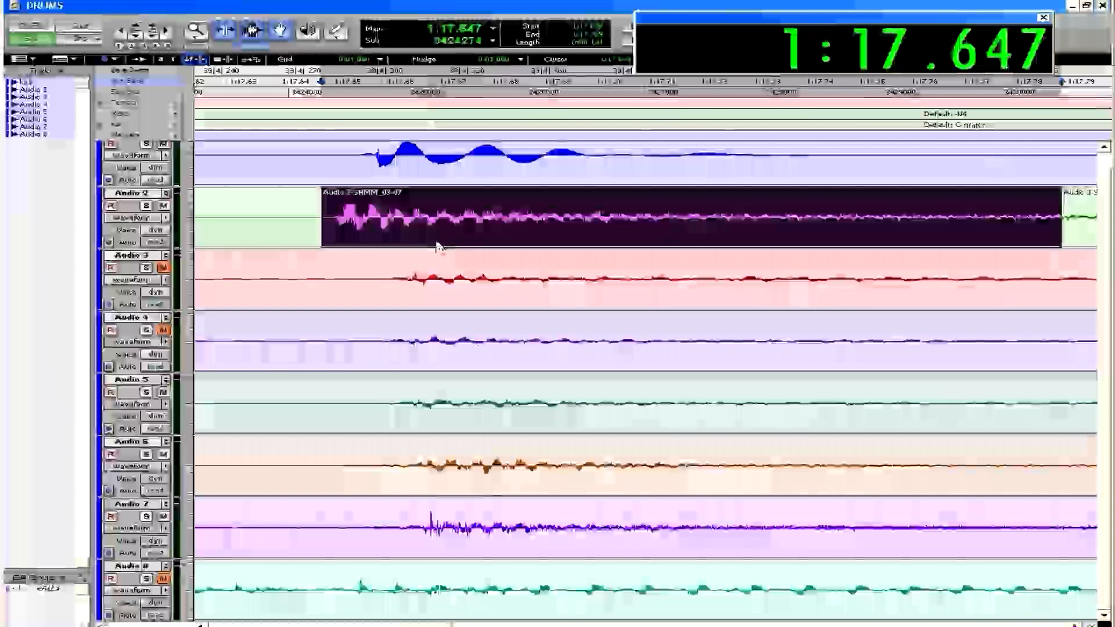
left_click_drag(455, 243, 470, 243)
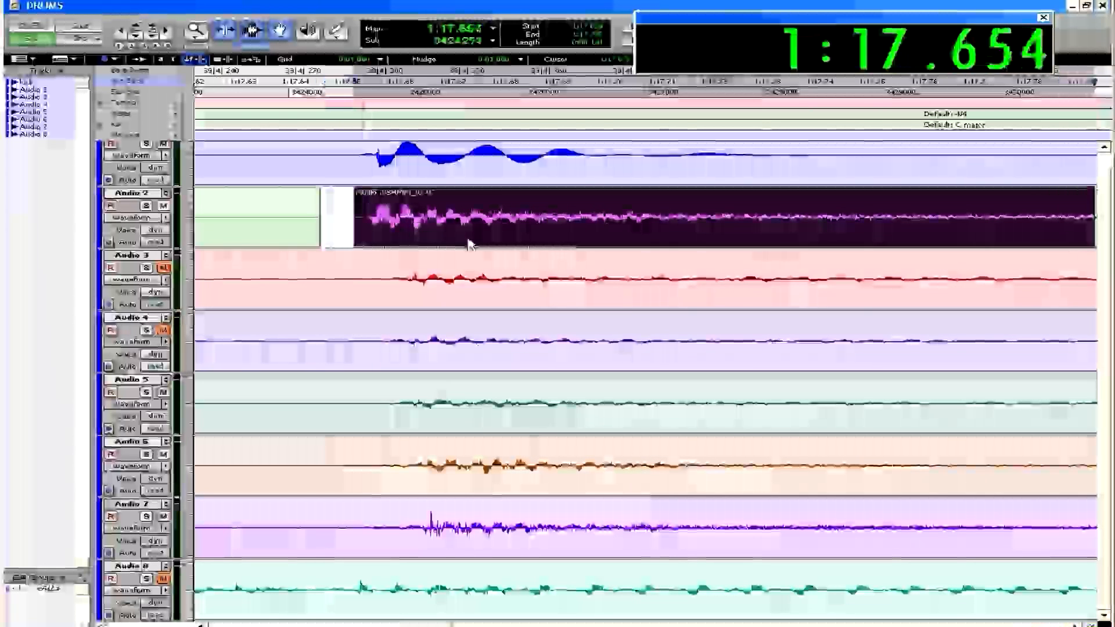
left_click(421, 269)
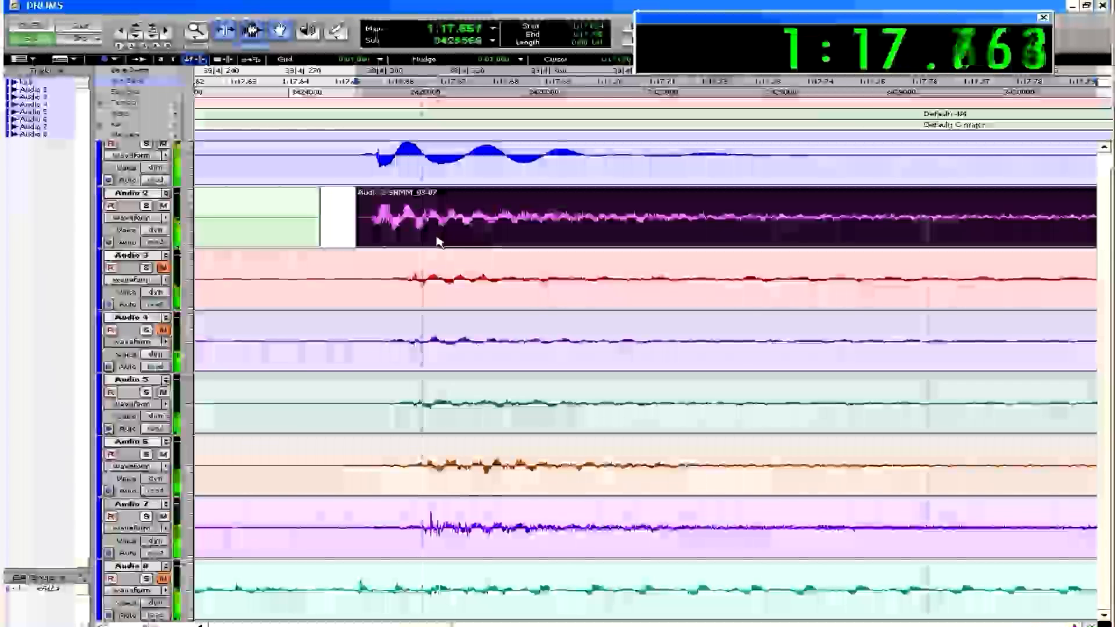
- Move the Audio 2 region that follows the shifted hit later so it starts at 1:17.887
scroll(417, 253, "right", 6)
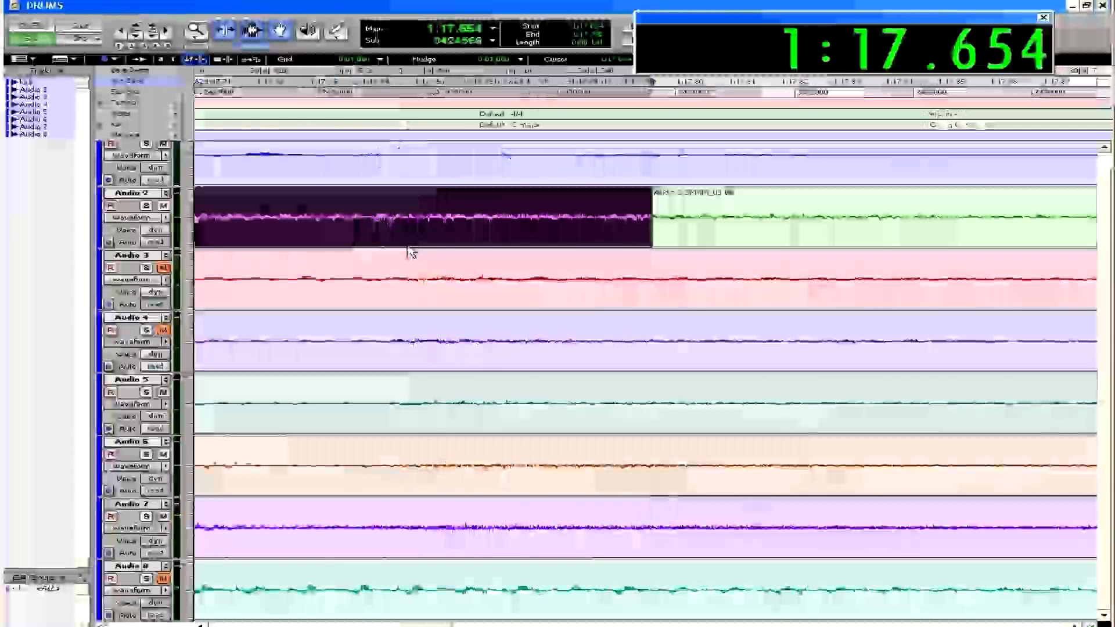
scroll(411, 253, "left", 6)
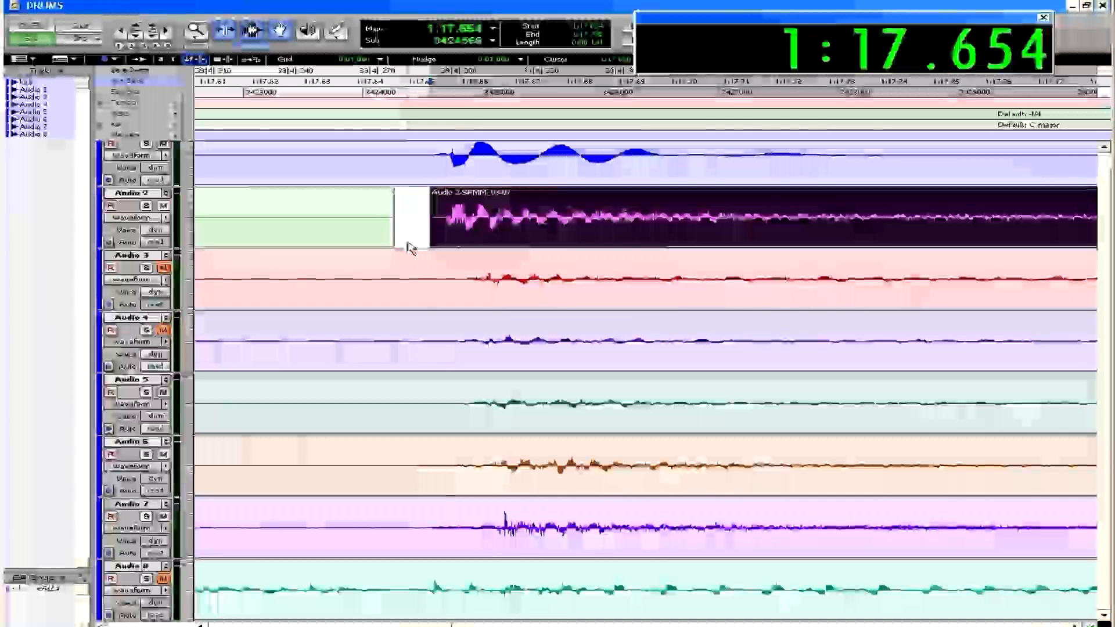
scroll(413, 241, "right", 6)
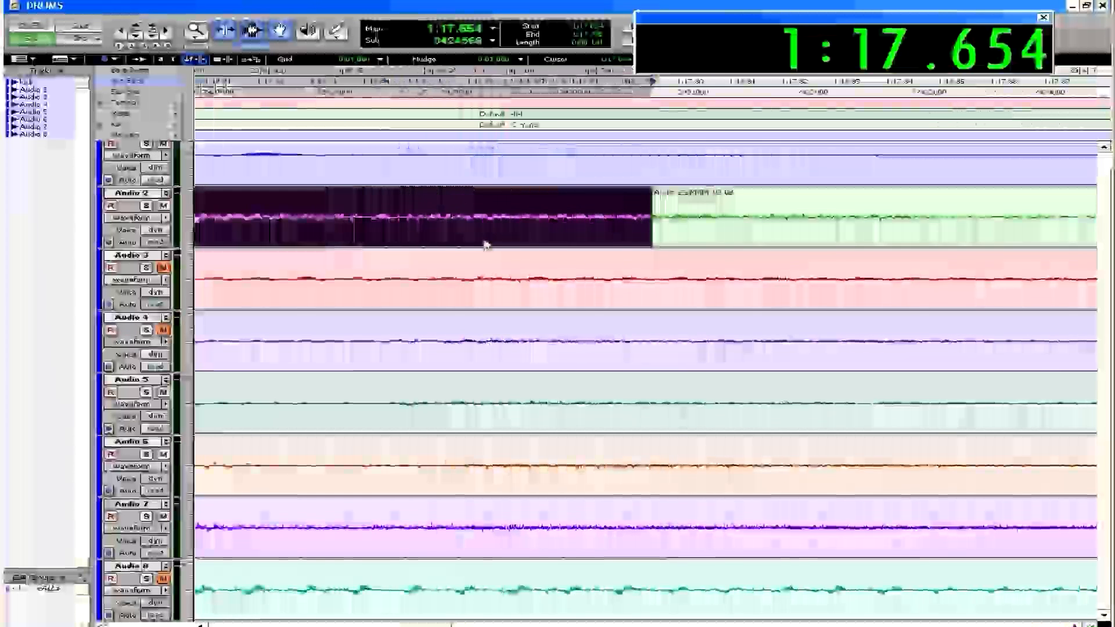
left_click_drag(435, 224, 897, 234)
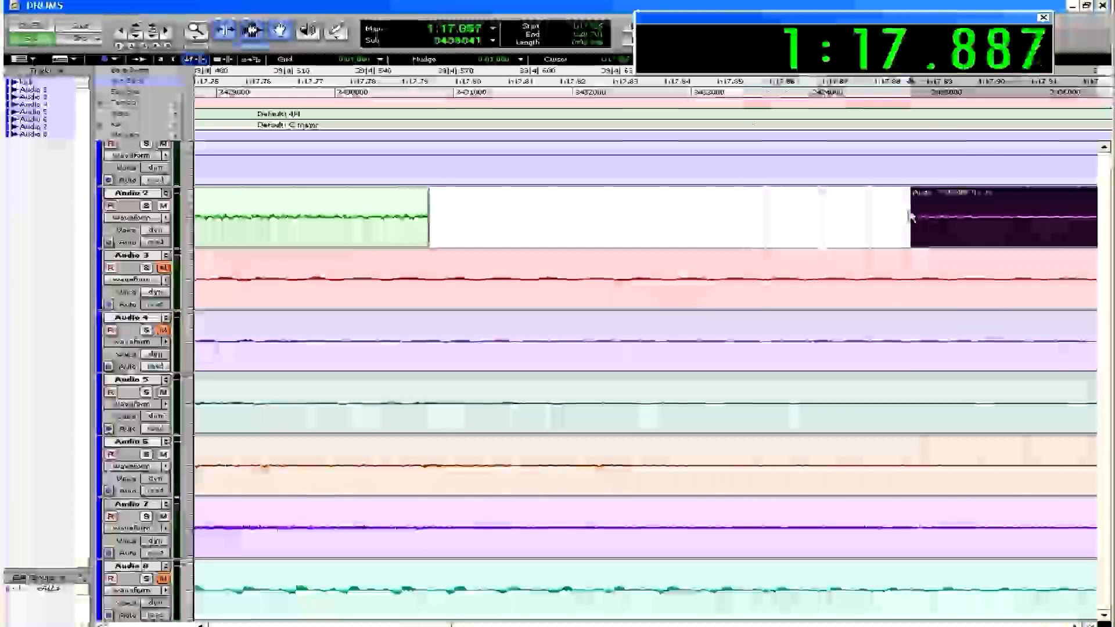
scroll(854, 235, "right", 10)
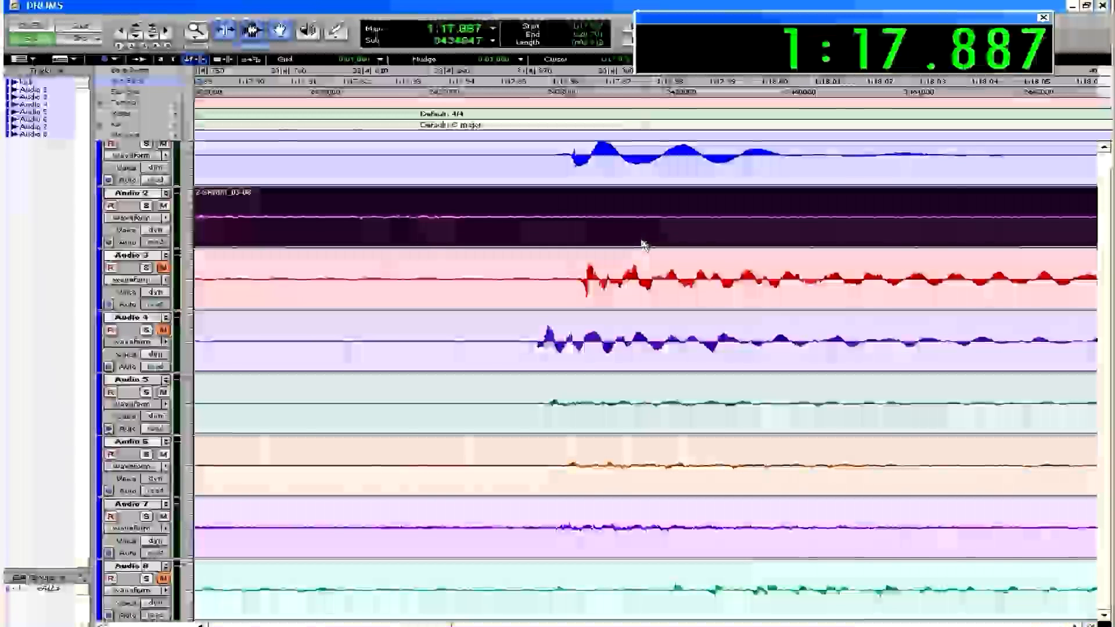
scroll(560, 261, "right", 10)
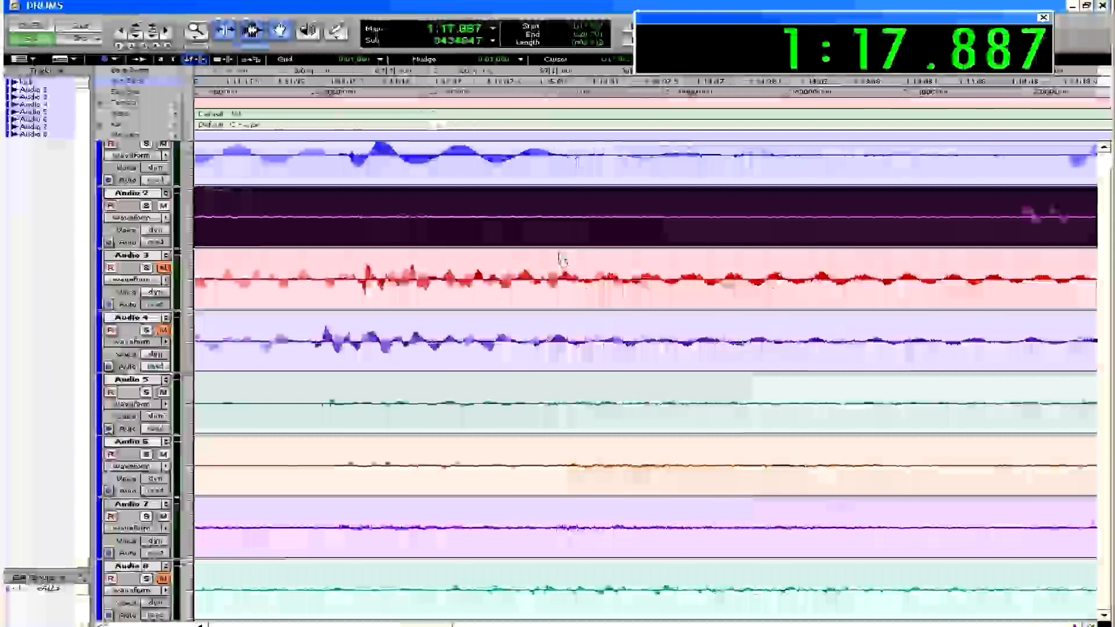
- Shift the separated kick hit near 1:18.13 to 1:18.129, and separate the next hit at 1:18.455 and shift it to 1:18.446
scroll(504, 220, "right", 3)
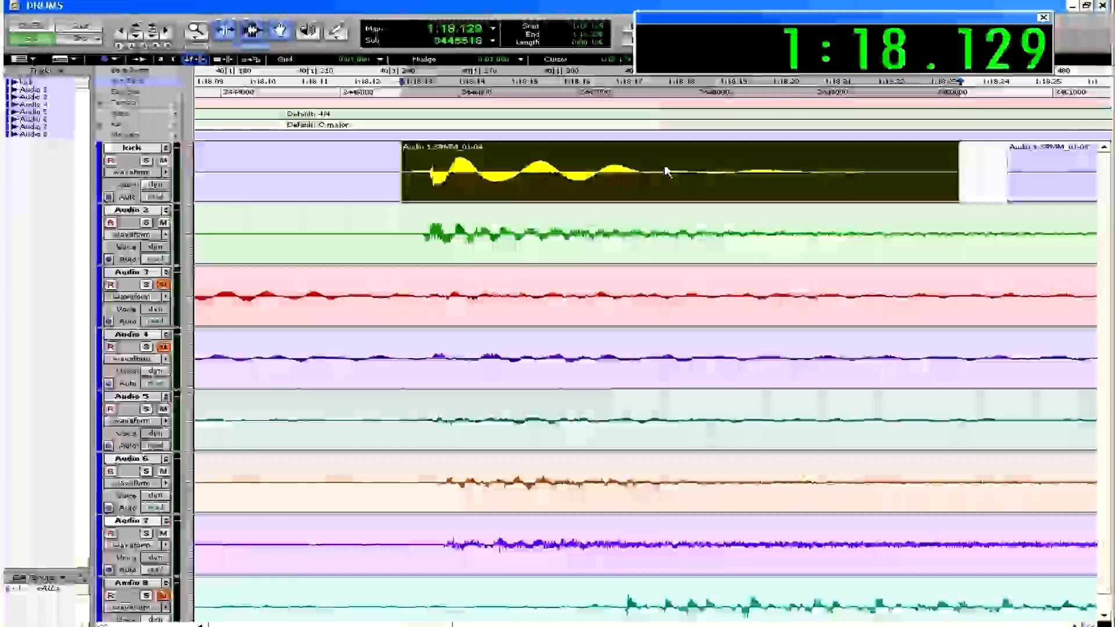
scroll(667, 172, "right", 10)
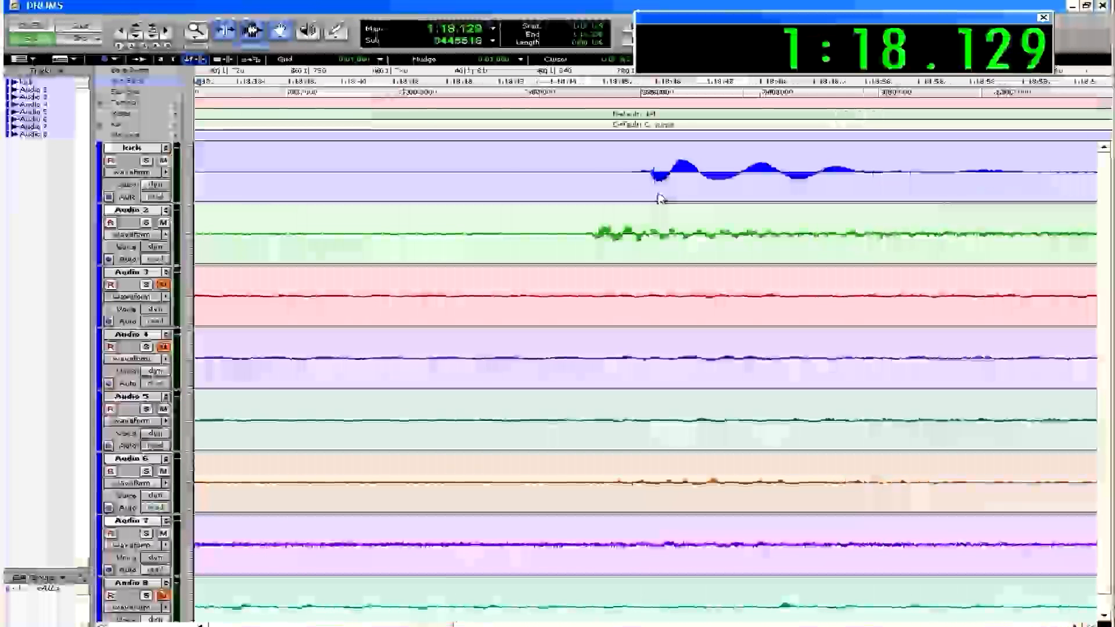
left_click_drag(408, 175, 887, 174)
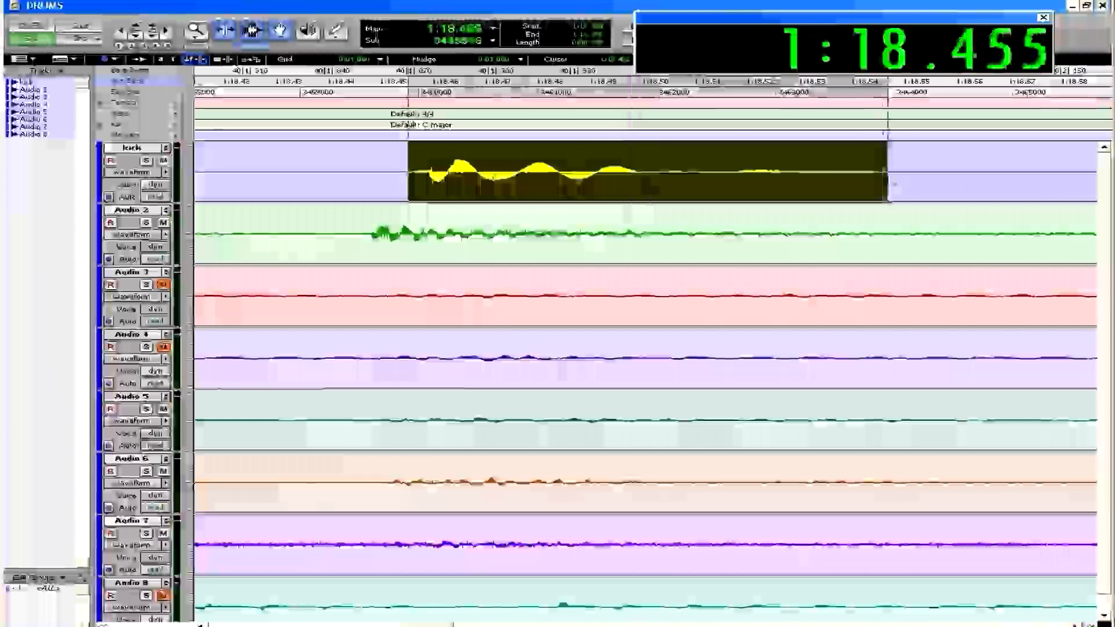
left_click_drag(763, 185, 628, 181)
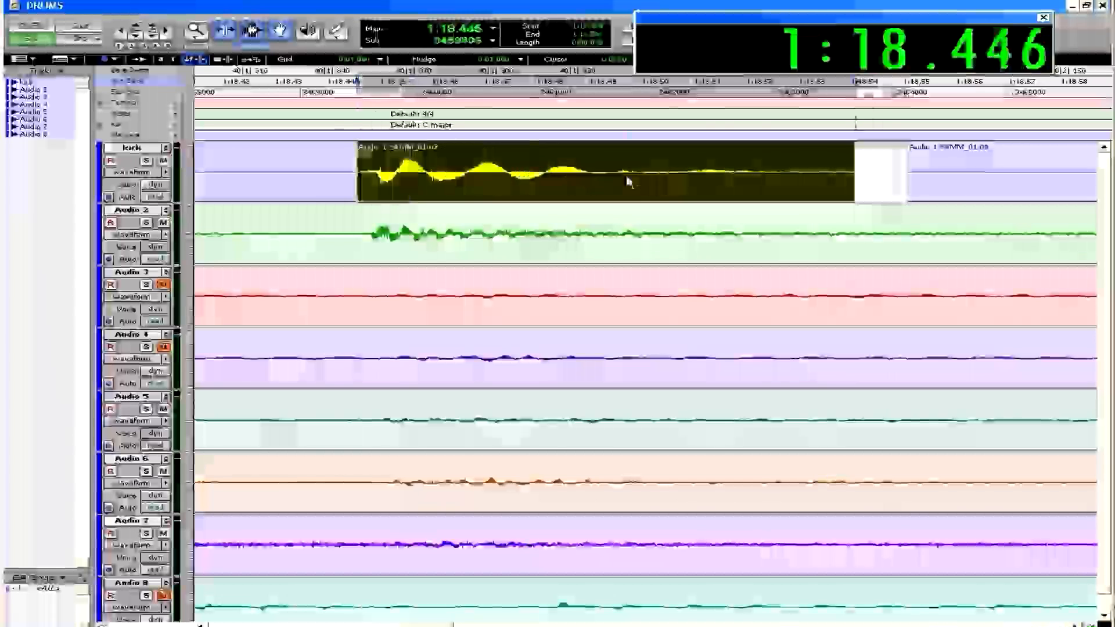
- Separate the kick hit starting at 1:18.759 into its own region and shift it to 1:18.773 to meet the Audio 2 hit
scroll(634, 182, "right", 10)
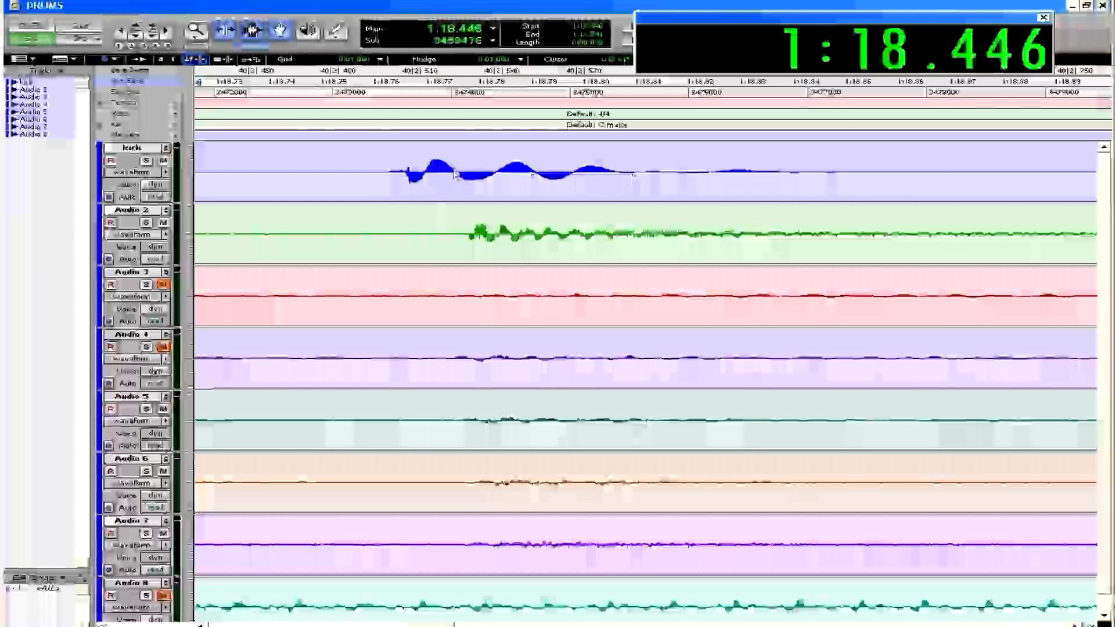
double_click(370, 166)
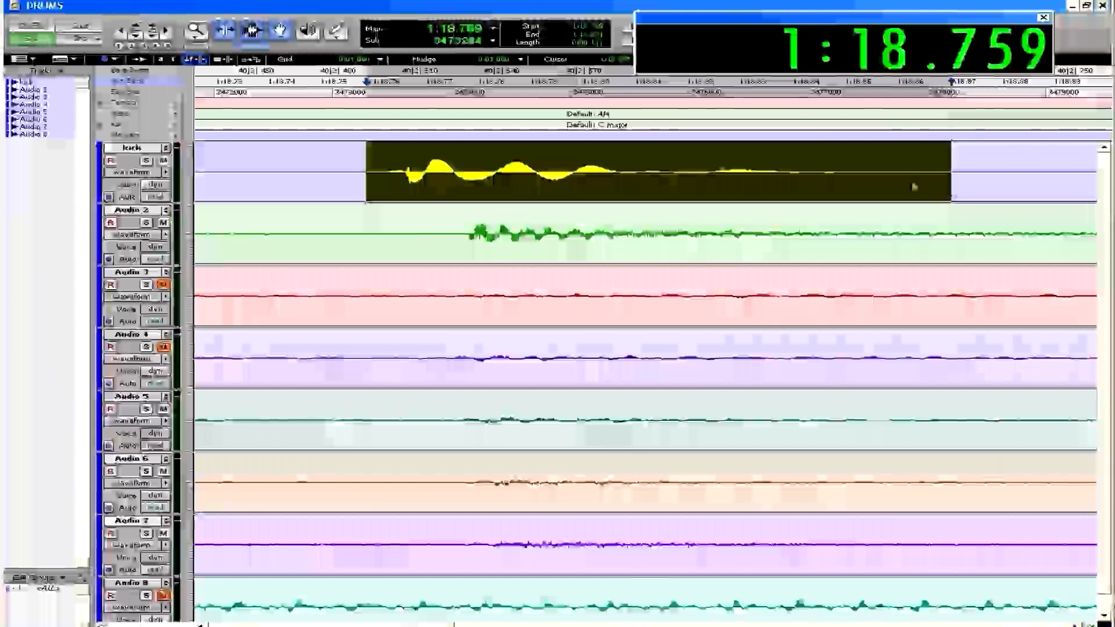
left_click_drag(686, 189, 759, 194)
- Separate the kick hit near 1:19.10 into its own region and shift it slightly to start at 1:19.099
scroll(755, 194, "right", 10)
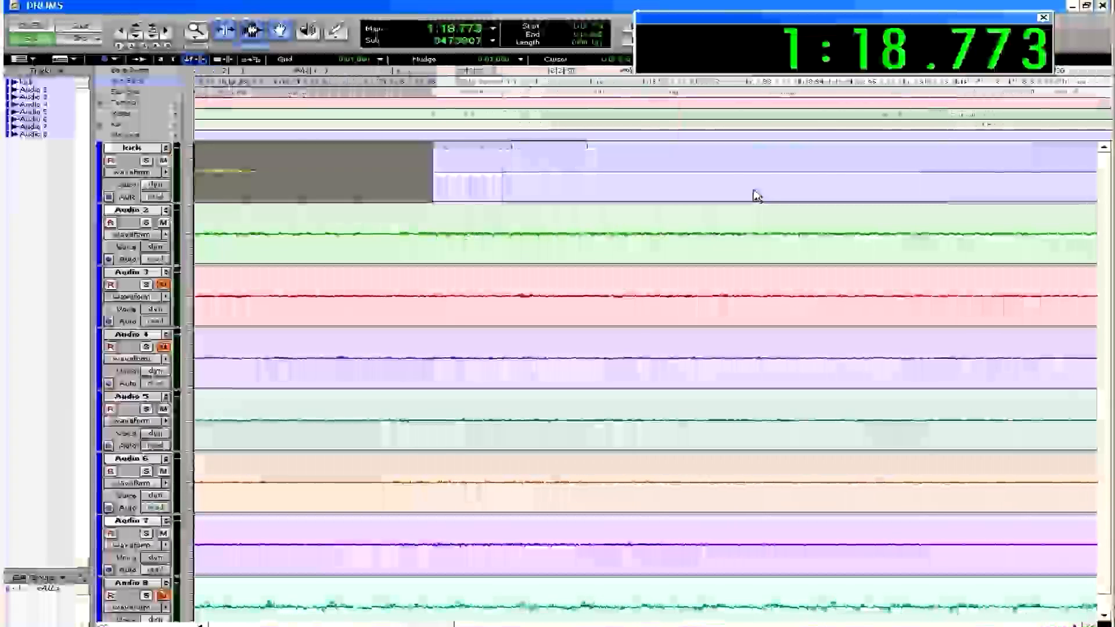
scroll(749, 192, "right", 5)
left_click_drag(436, 174, 960, 178)
key("ctrl+e")
left_click_drag(706, 197, 714, 198)
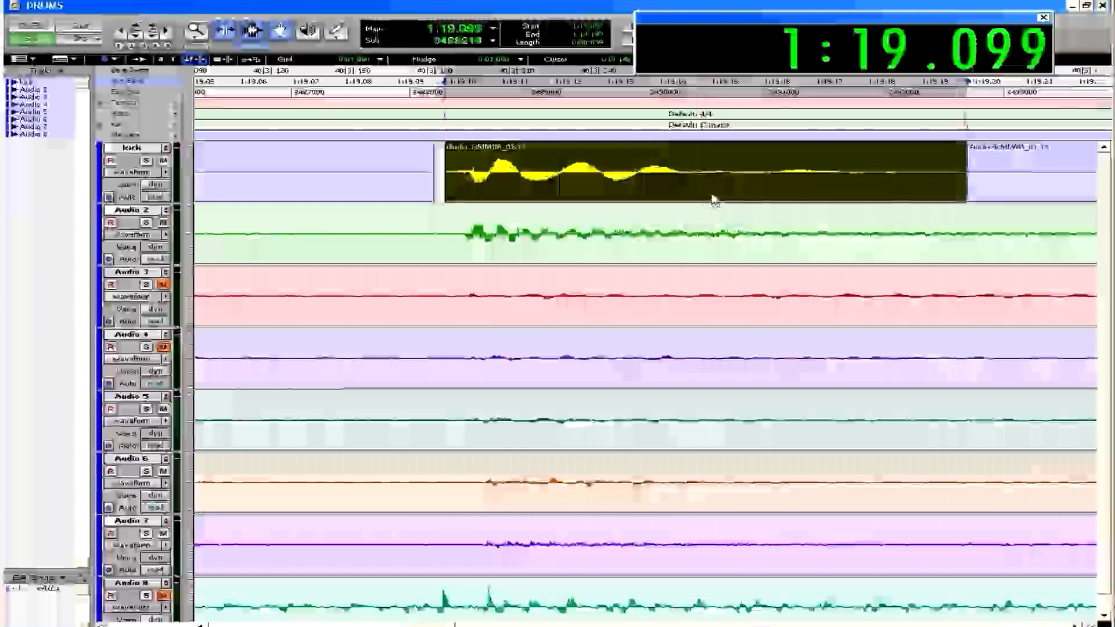
- Separate the kick hits starting at 1:19.423 and 1:19.737 into their own regions and shift them to 1:19.425 and 1:19.743
scroll(713, 198, "right", 10)
scroll(713, 198, "right", 5)
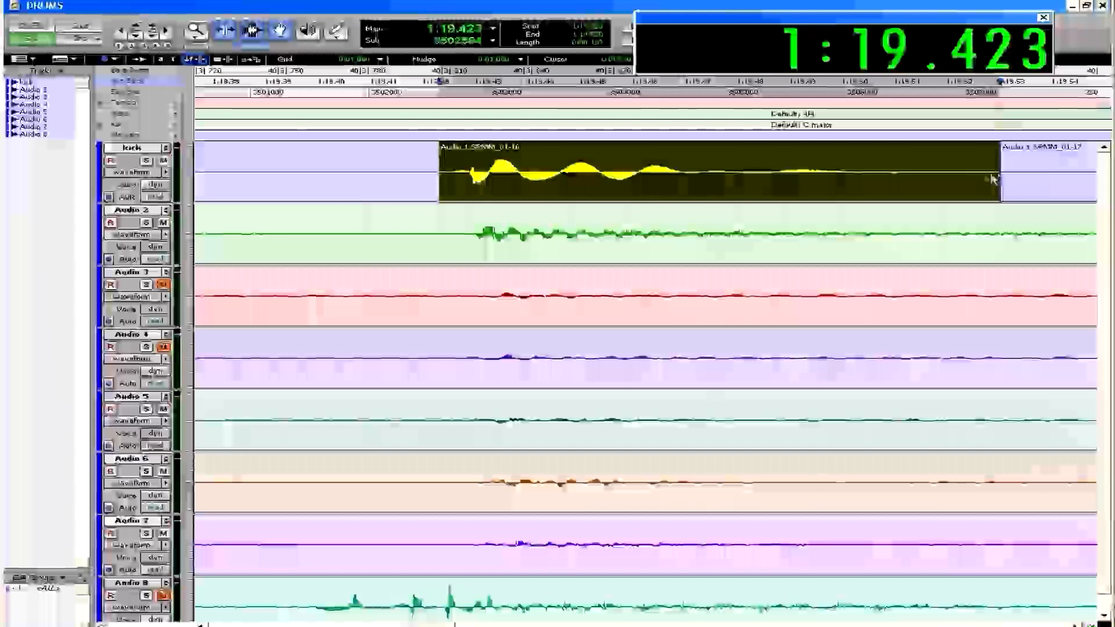
left_click_drag(691, 198, 699, 195)
scroll(702, 197, "right", 15)
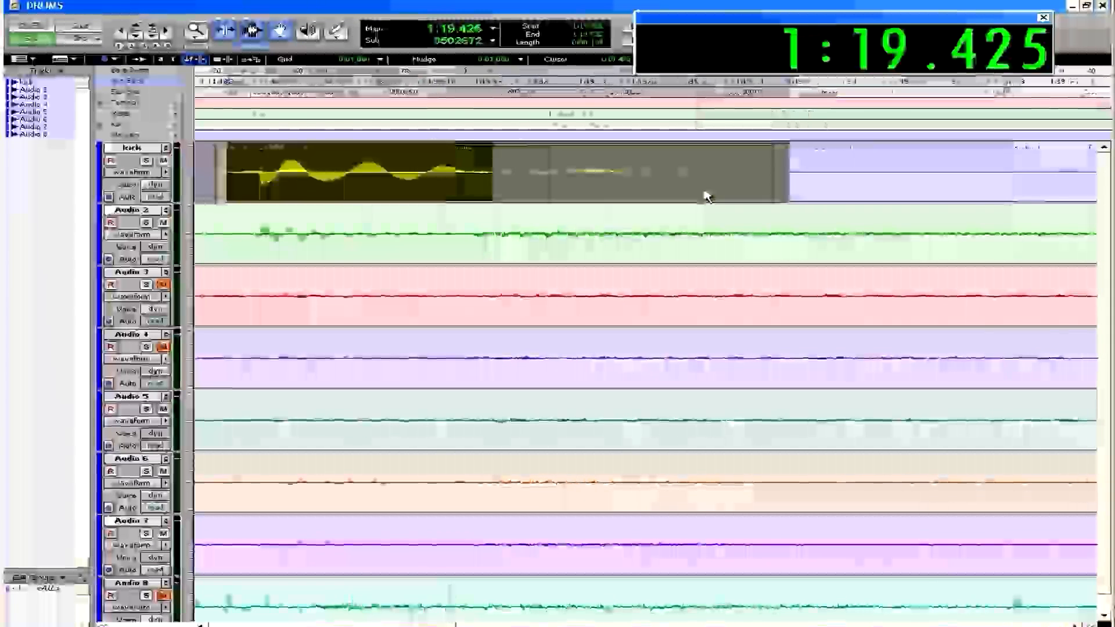
scroll(704, 196, "right", 15)
left_click_drag(525, 167, 1060, 183)
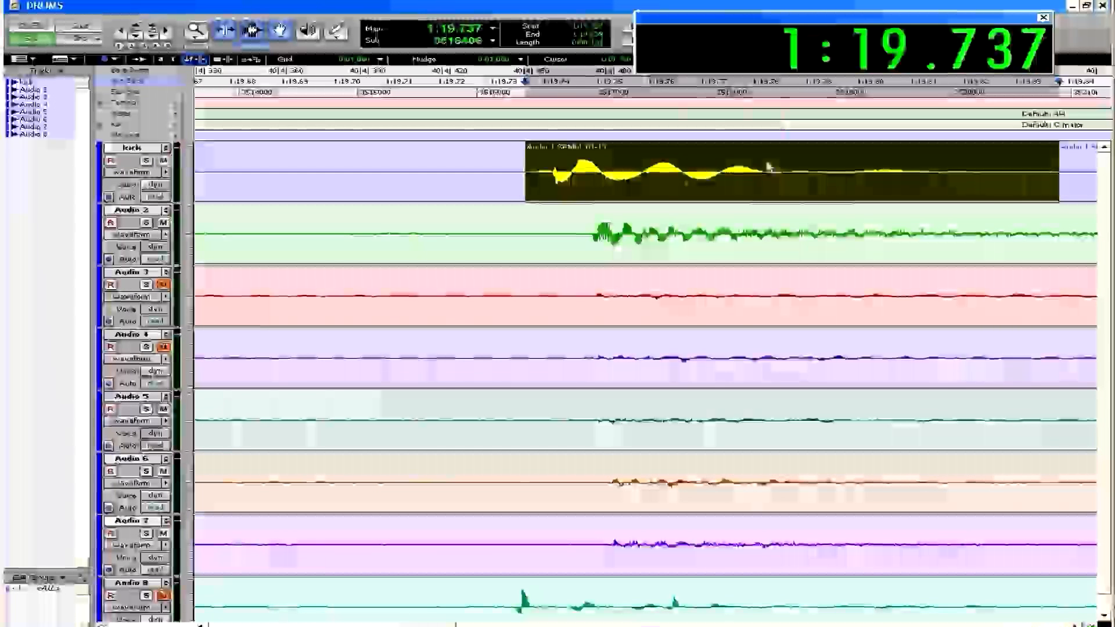
- Separate the kick hits starting at 1:20.064 and 1:20.403 into their own regions and shift them to 1:20.066 and 1:20.398
scroll(705, 185, "right", 20)
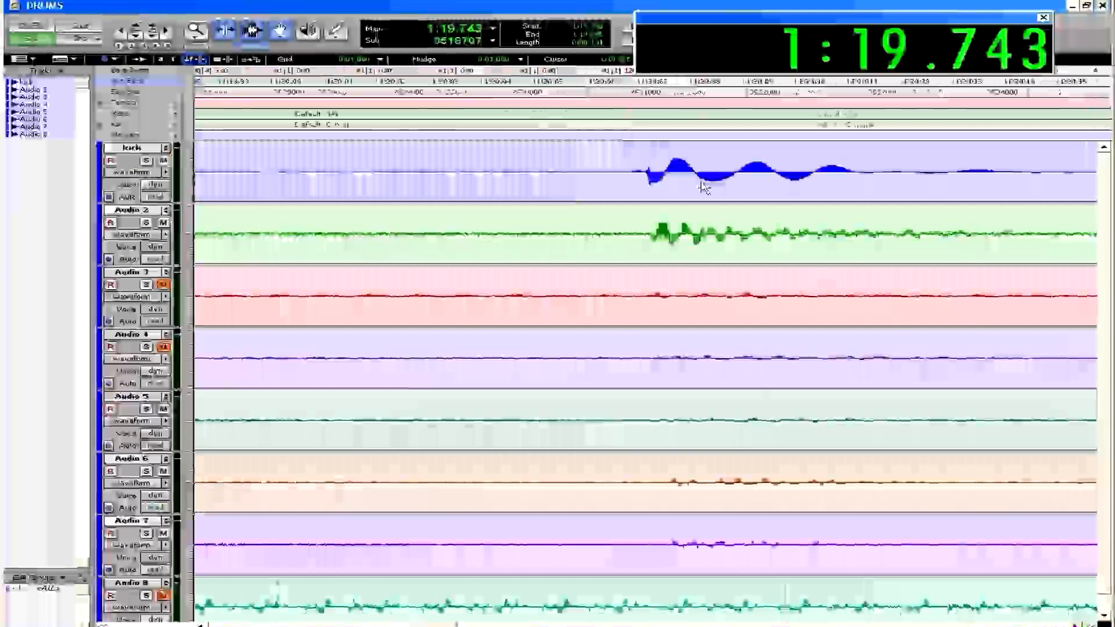
left_click_drag(609, 161, 1027, 168)
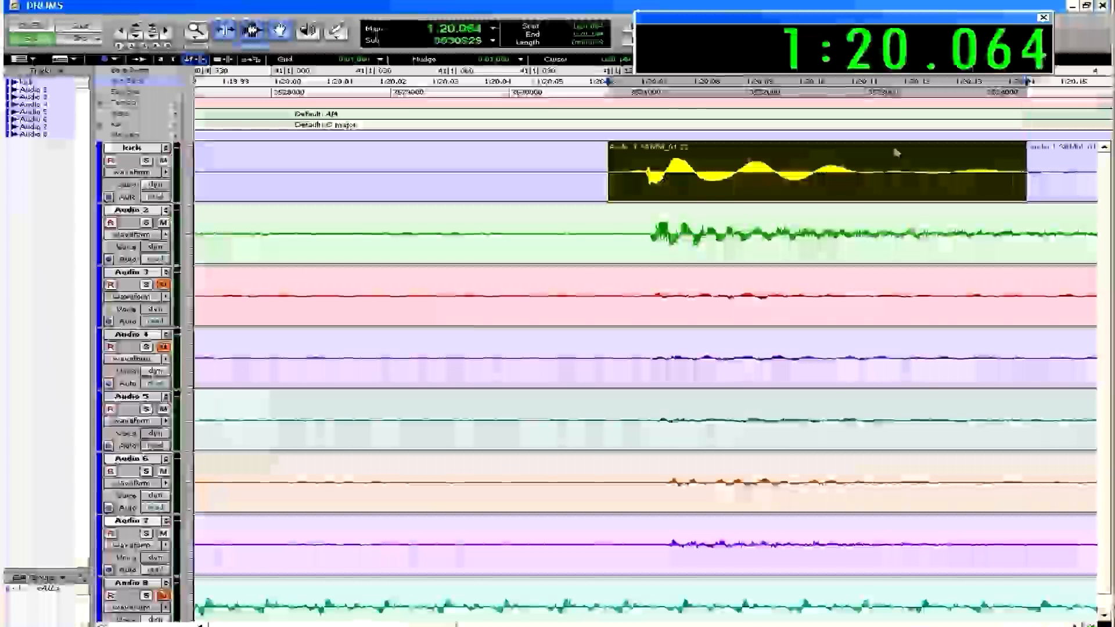
scroll(716, 194, "right", 20)
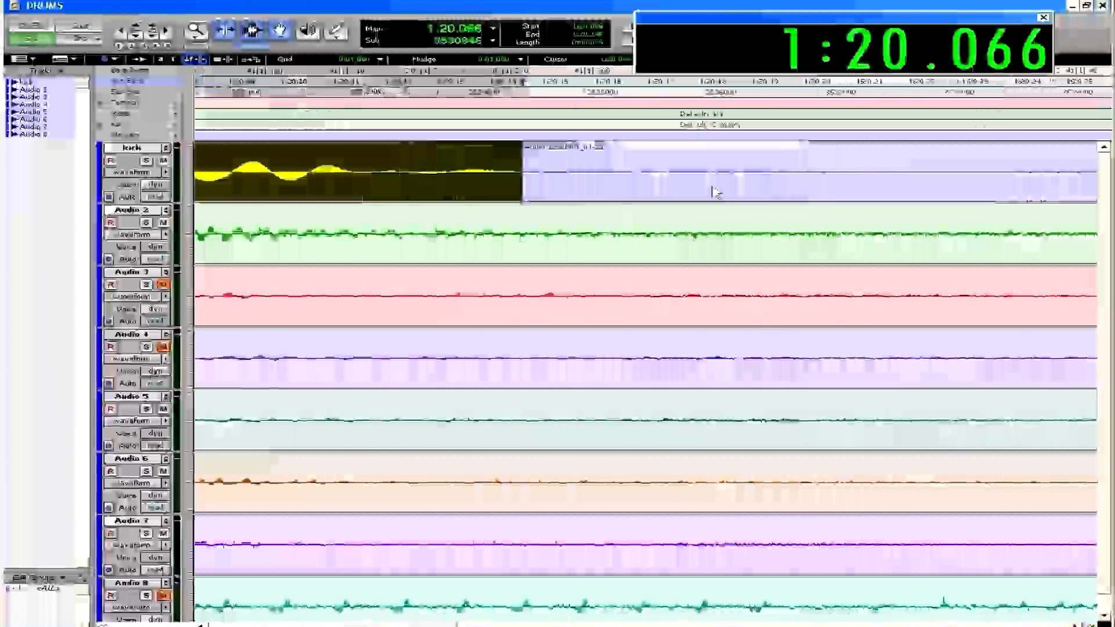
left_click_drag(389, 169, 830, 182)
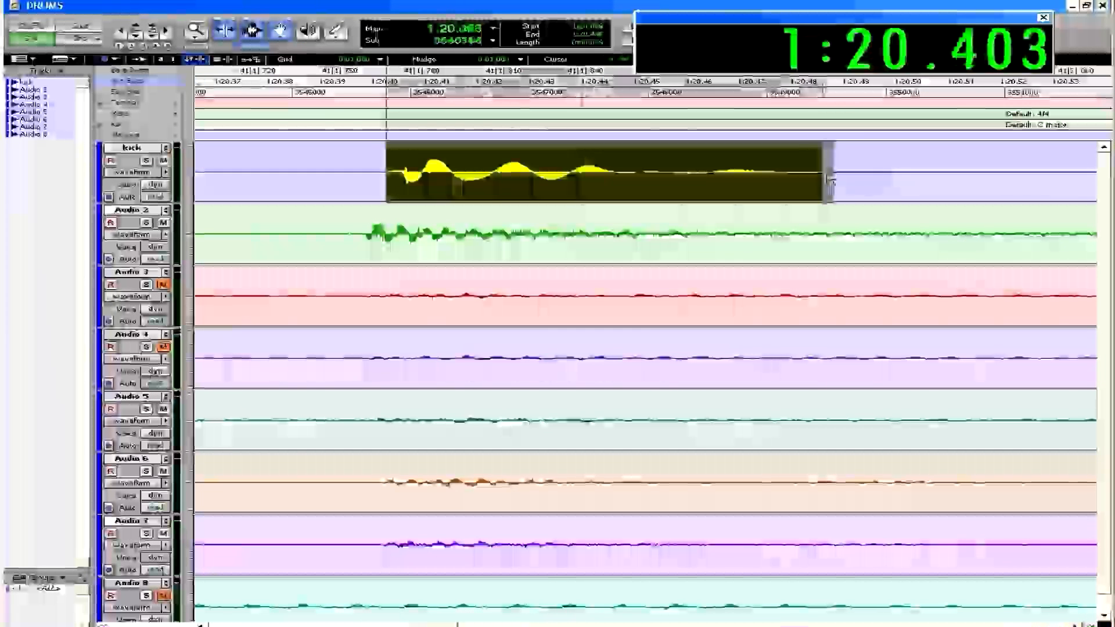
key("ctrl+e")
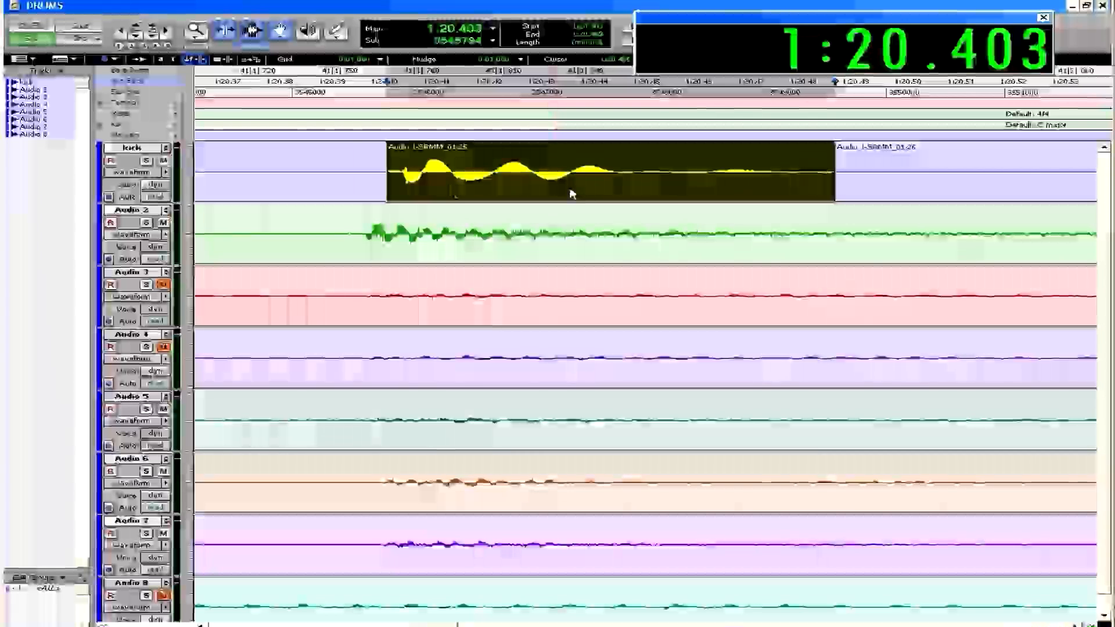
left_click_drag(571, 192, 554, 193)
- Separate the kick hit starting at 1:20.718 into its own region and shift it to 1:20.713
scroll(557, 194, "right", 10)
scroll(556, 194, "right", 15)
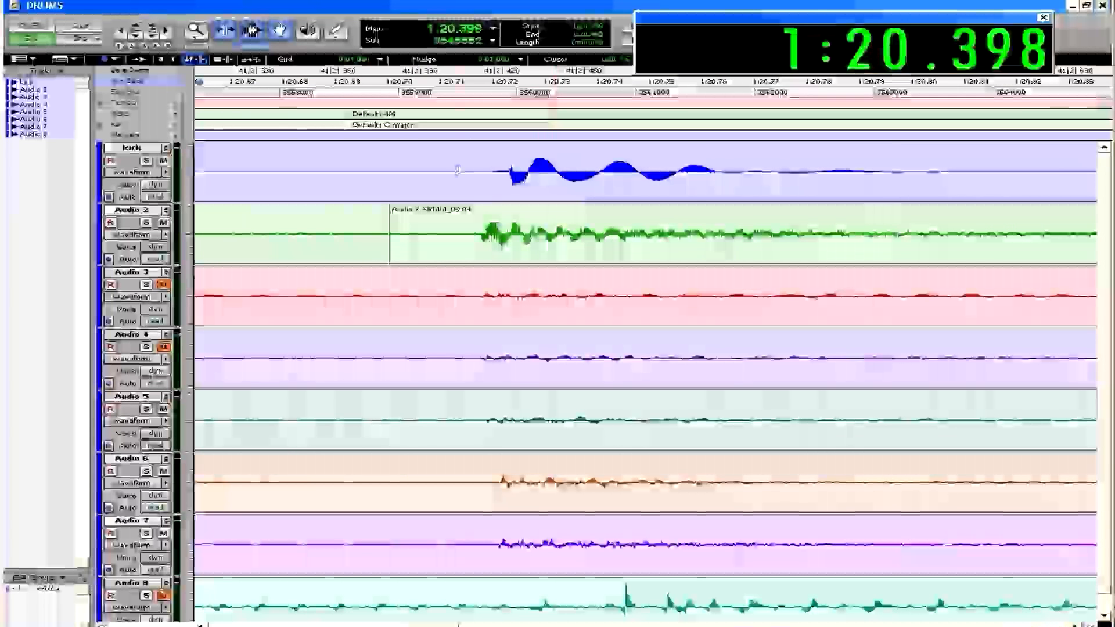
key("ctrl+e")
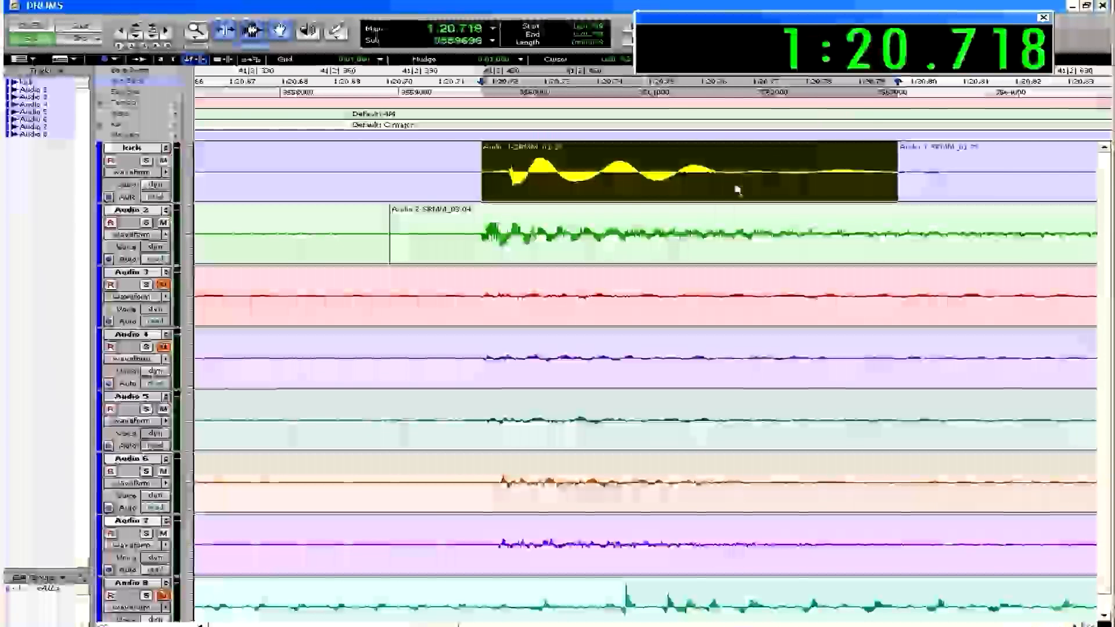
- Review the kick hits following 1:20.713 and the edited kick regions, and place the cursor at 1:17.425 ahead of them
scroll(707, 190, "right", 15)
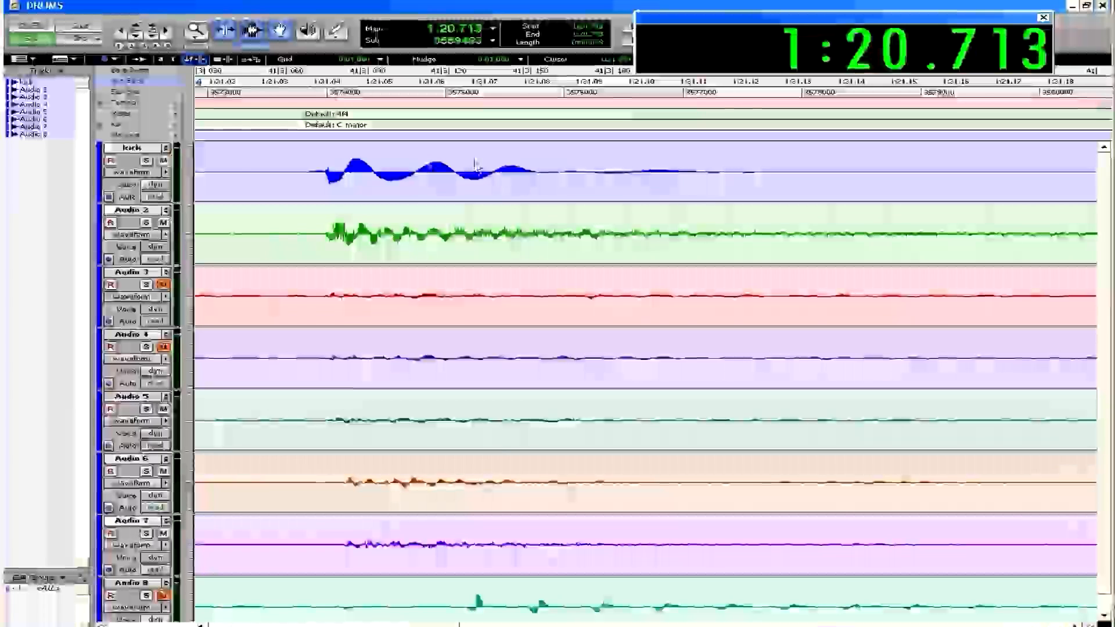
scroll(443, 173, "right", 5)
scroll(442, 173, "right", 12)
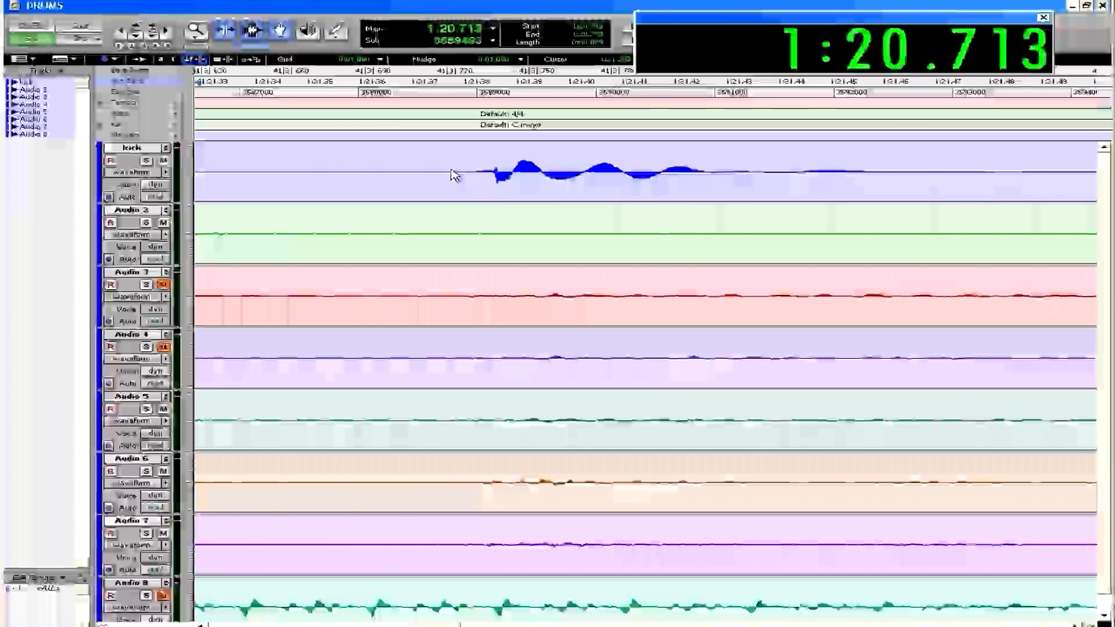
scroll(455, 175, "right", 12)
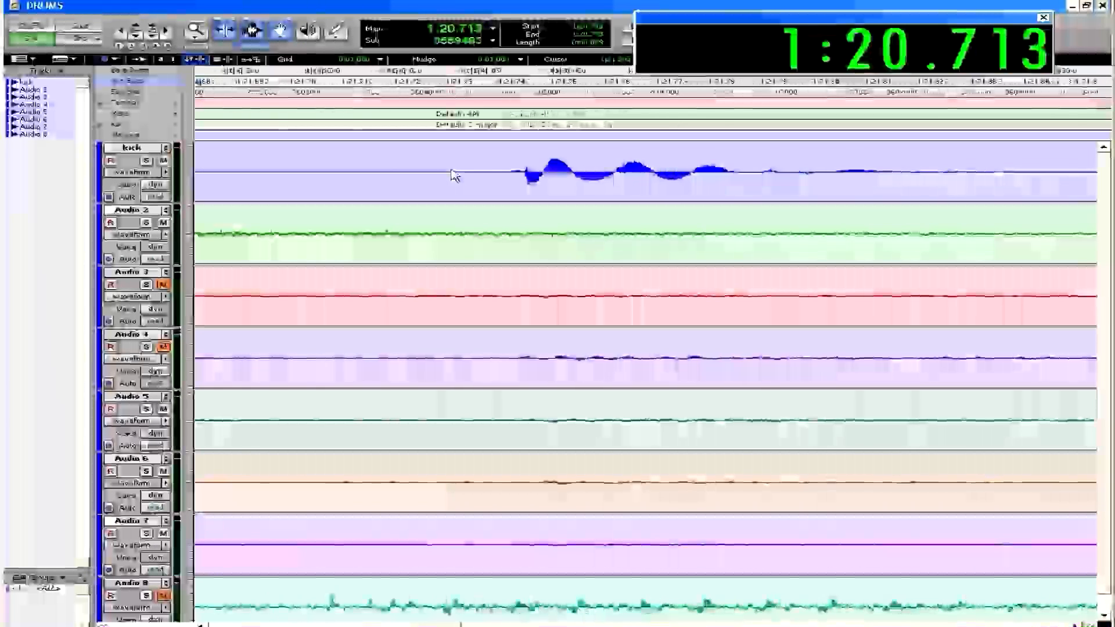
scroll(455, 175, "left", 8)
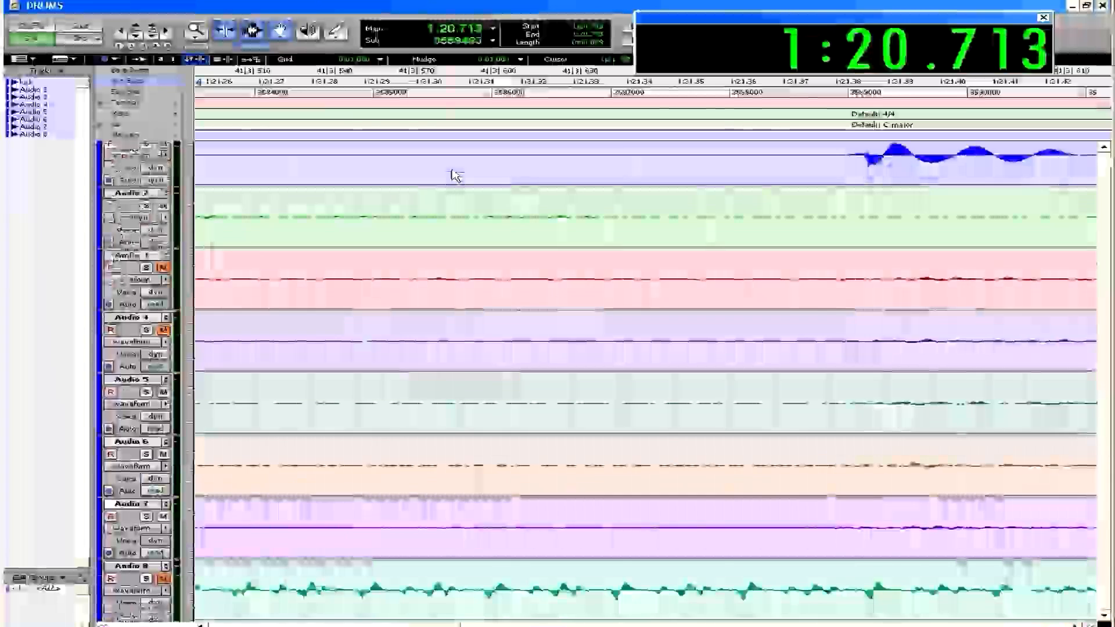
scroll(454, 175, "down", 4)
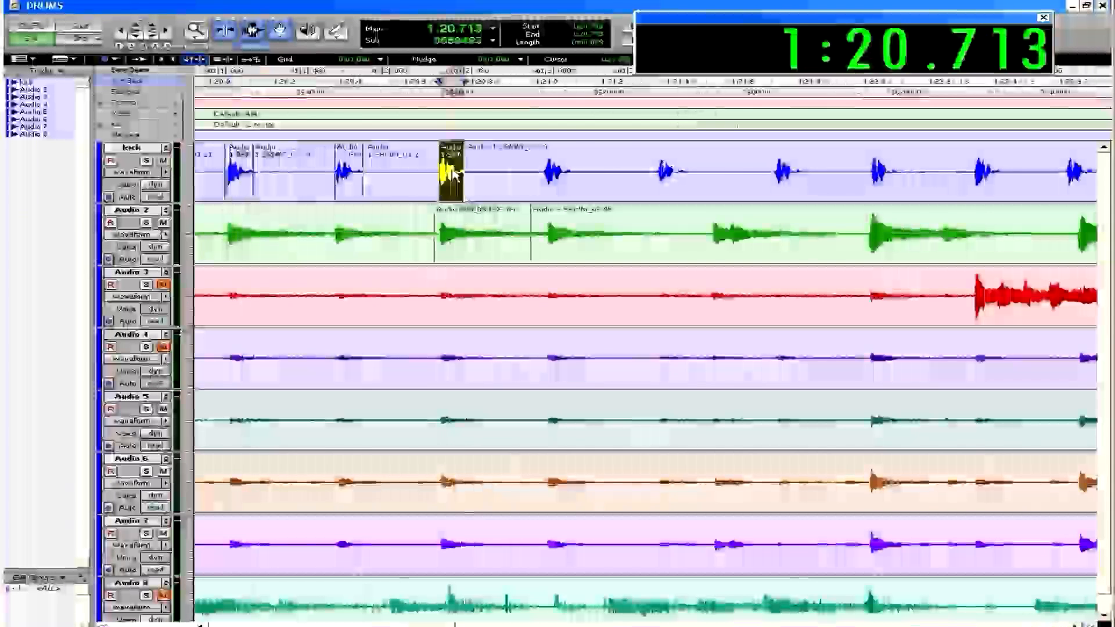
scroll(455, 174, "down", 1)
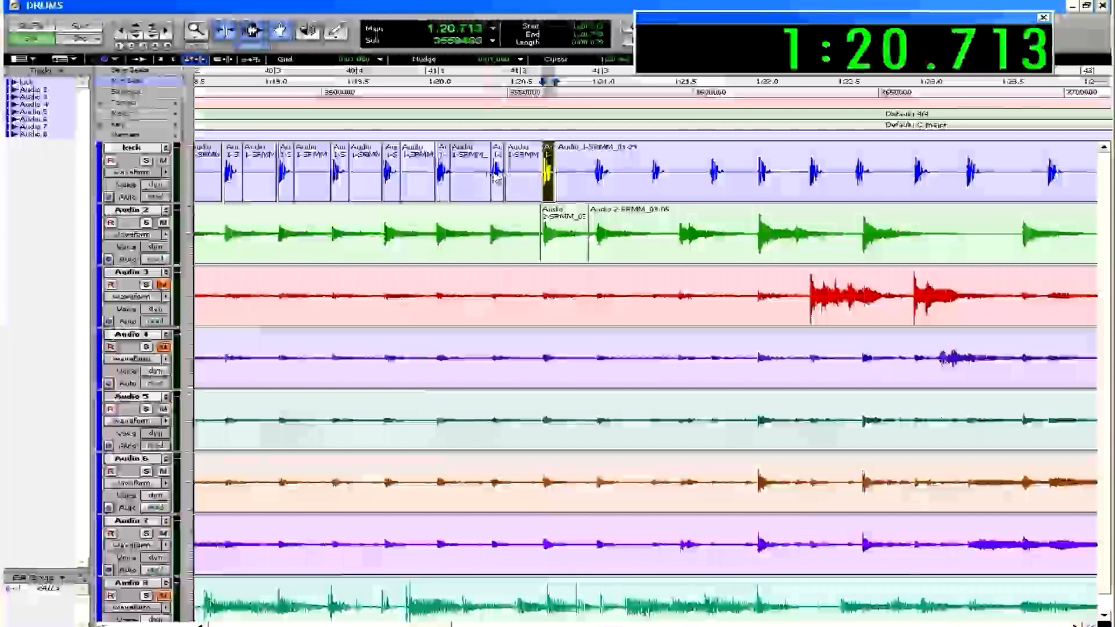
scroll(616, 200, "left", 6)
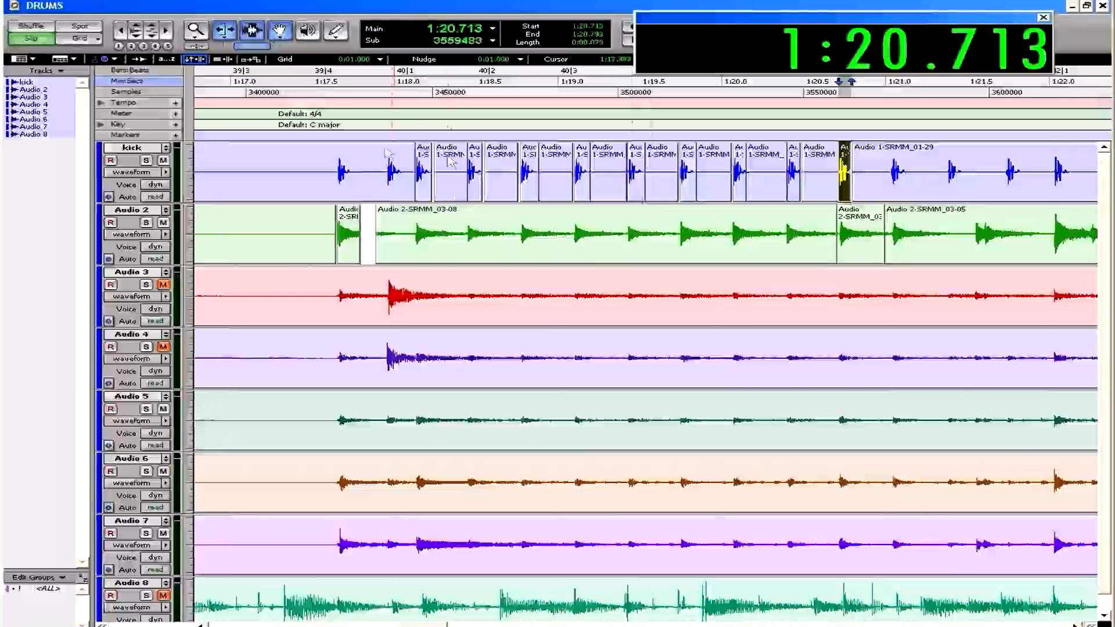
left_click(383, 159)
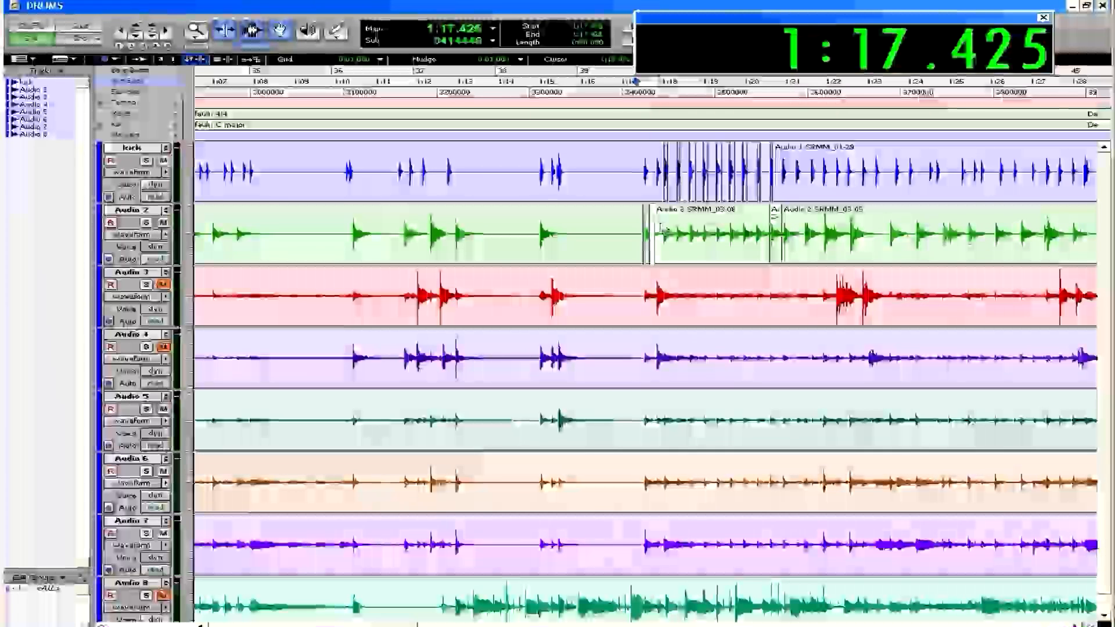
- Copy the kick region at 1:18.129, paste it at 1:18.294 between two existing kick hits, and shift the copy to 1:18.285
left_click(662, 290)
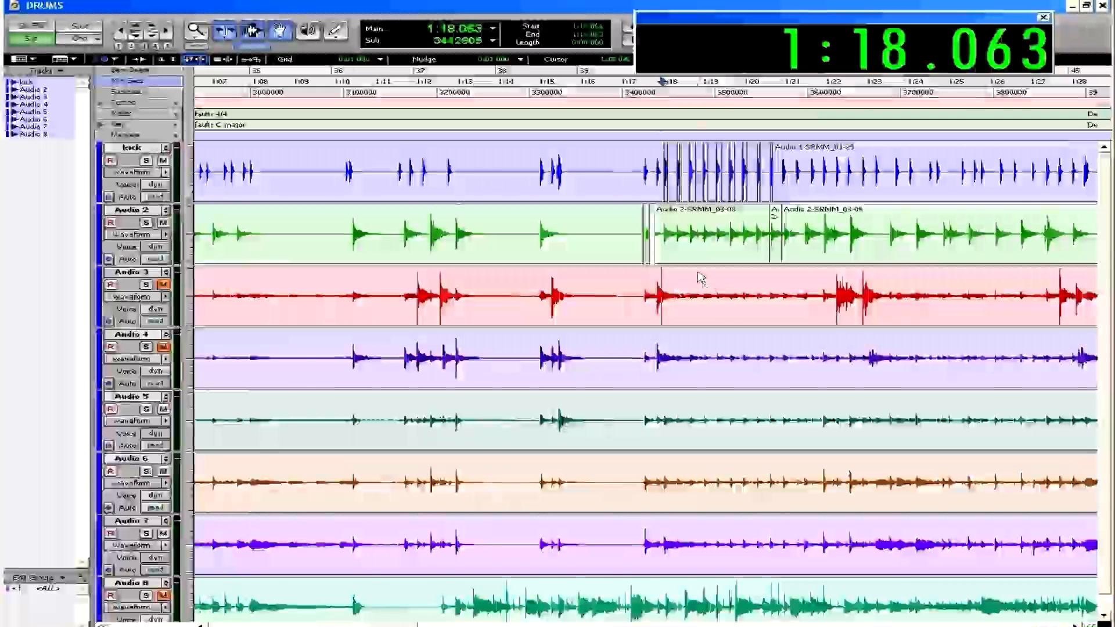
key("ctrl+]")
key("ctrl+]")
key("ctrl+]")
key("ctrl+]")
key("ctrl+]")
key("ctrl+]")
key("ctrl+]")
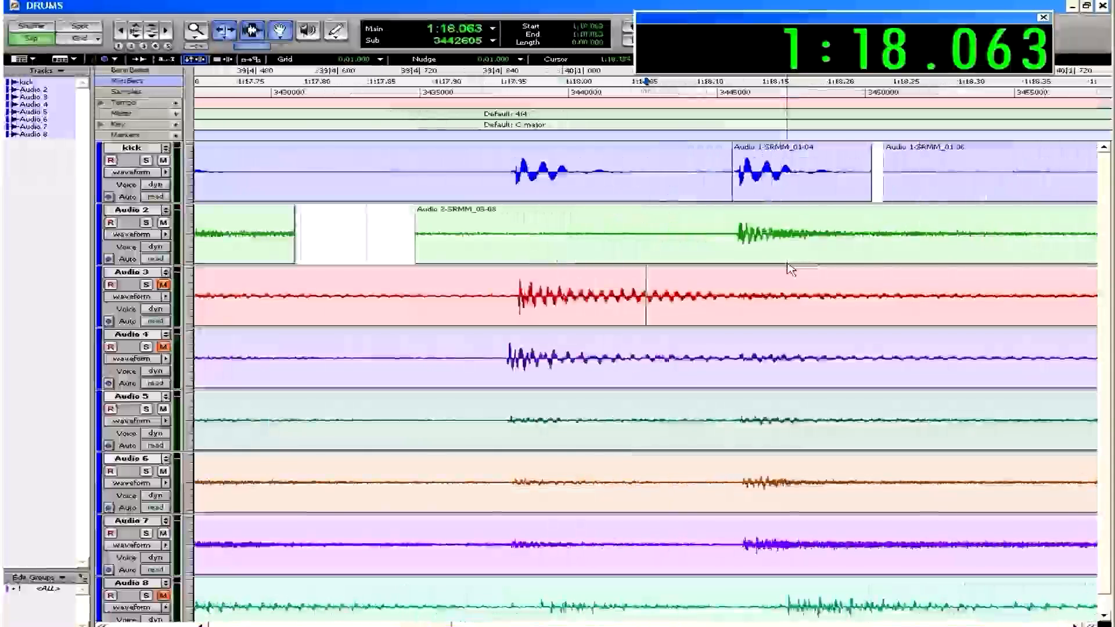
key("ctrl+[")
key("ctrl+[")
key("ctrl+[")
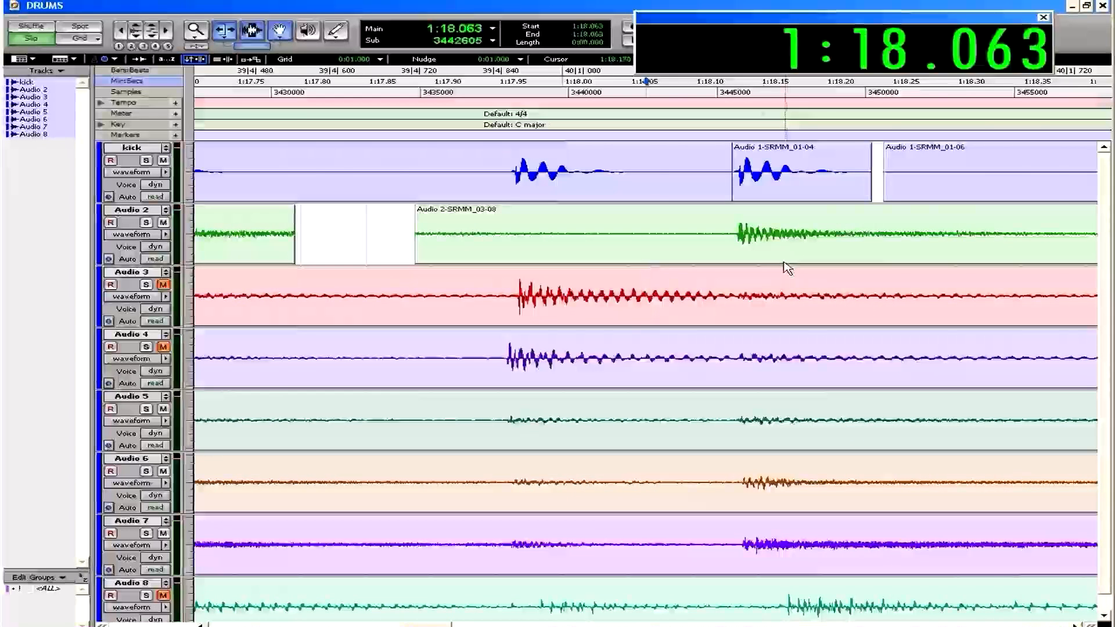
left_click(422, 197)
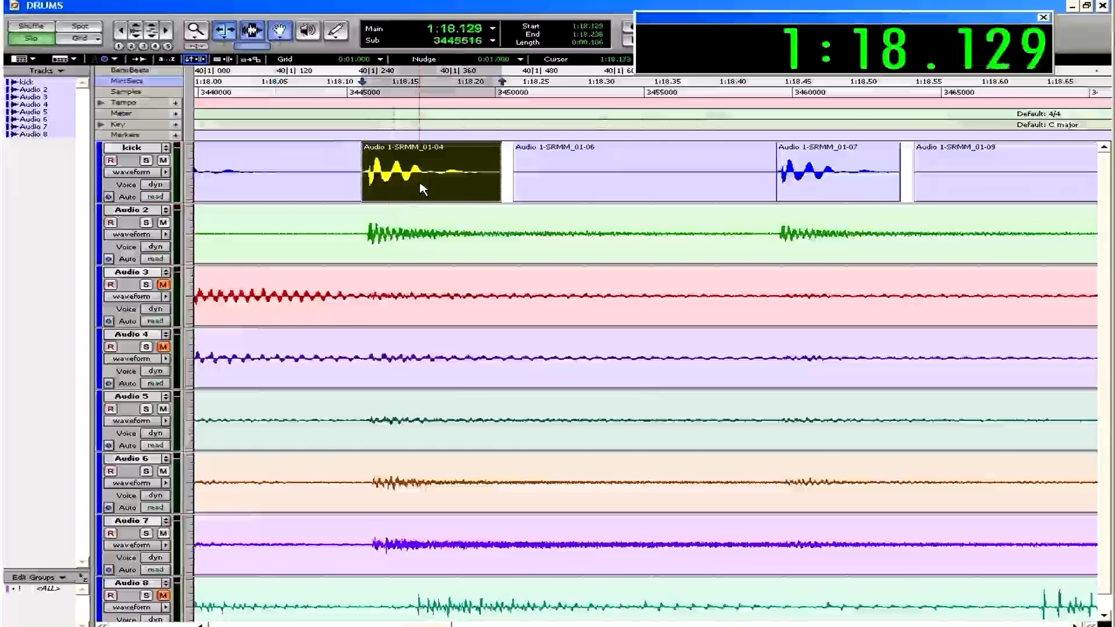
left_click(551, 163)
left_click(578, 167)
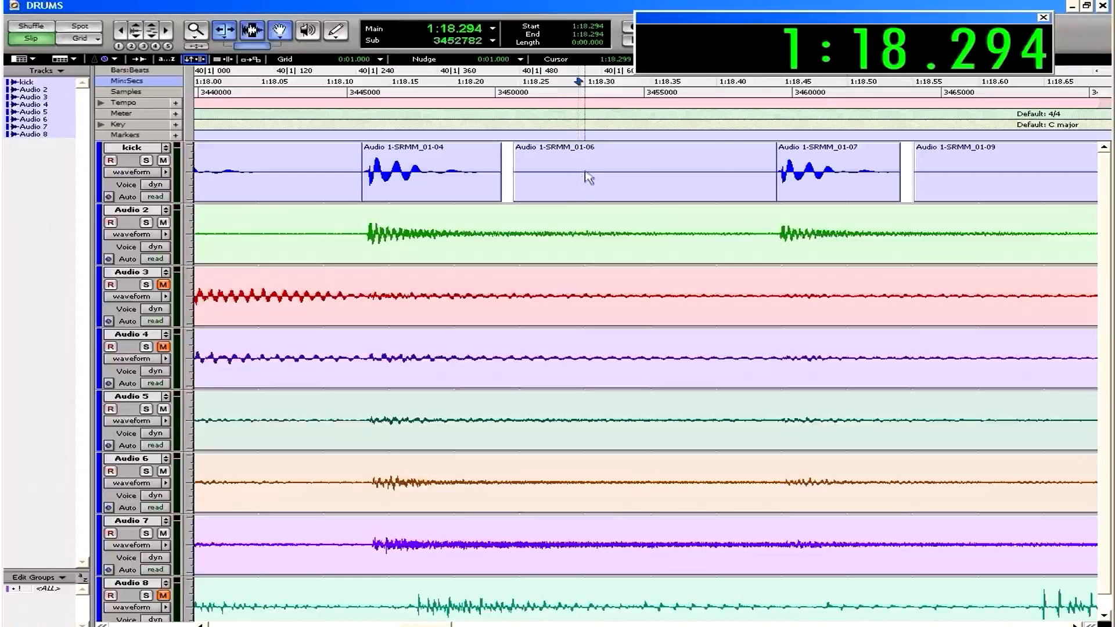
key("ctrl+v")
left_click_drag(624, 196, 613, 196)
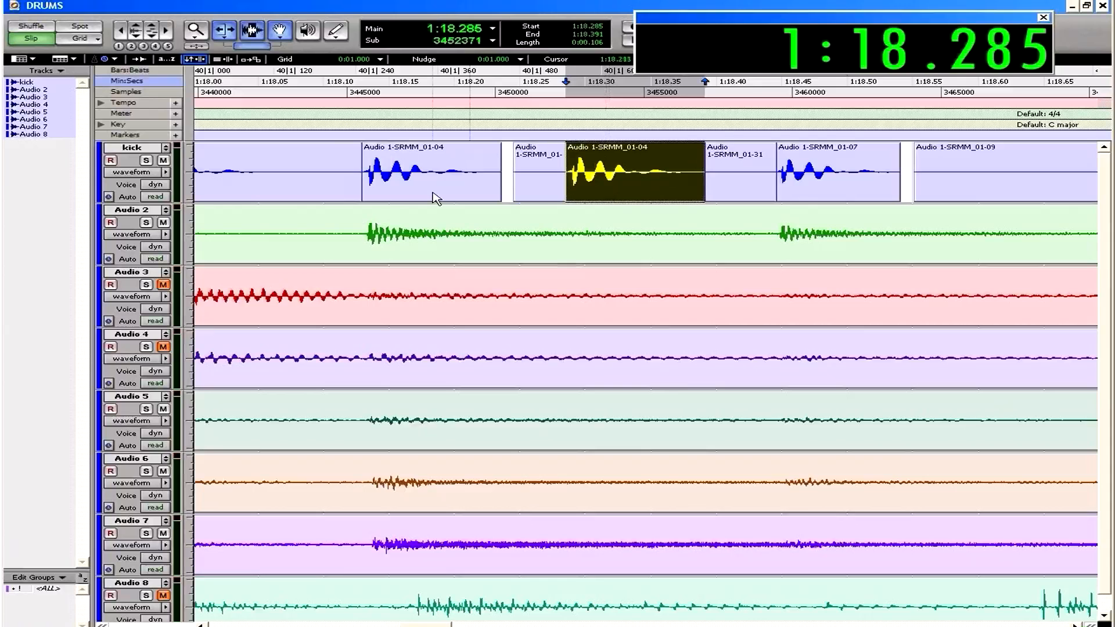
- Copy the kick regions from 1:18.129 to 1:18.391 and paste them at the kick hit at 1:18.446
left_click(381, 170)
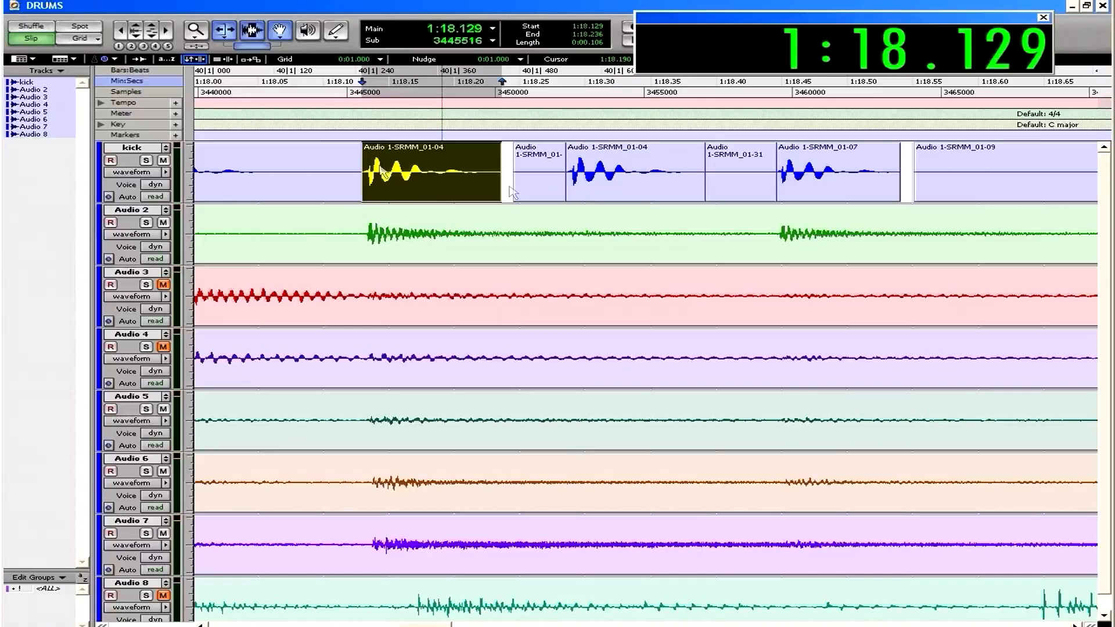
left_click(655, 201, "shift")
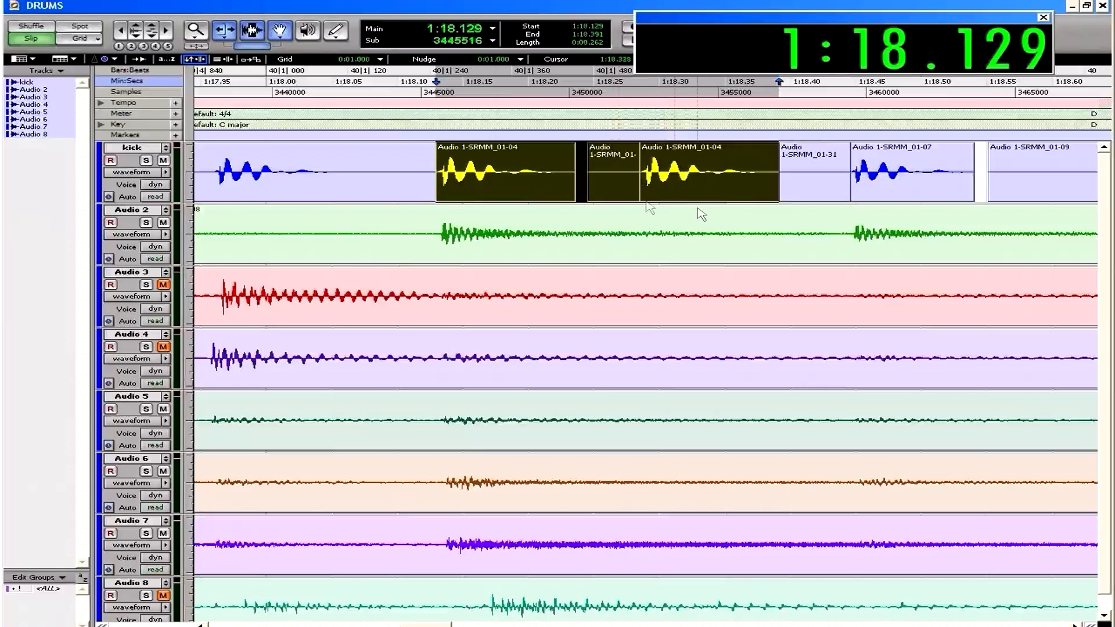
scroll(496, 205, "down", 1)
left_click(835, 186)
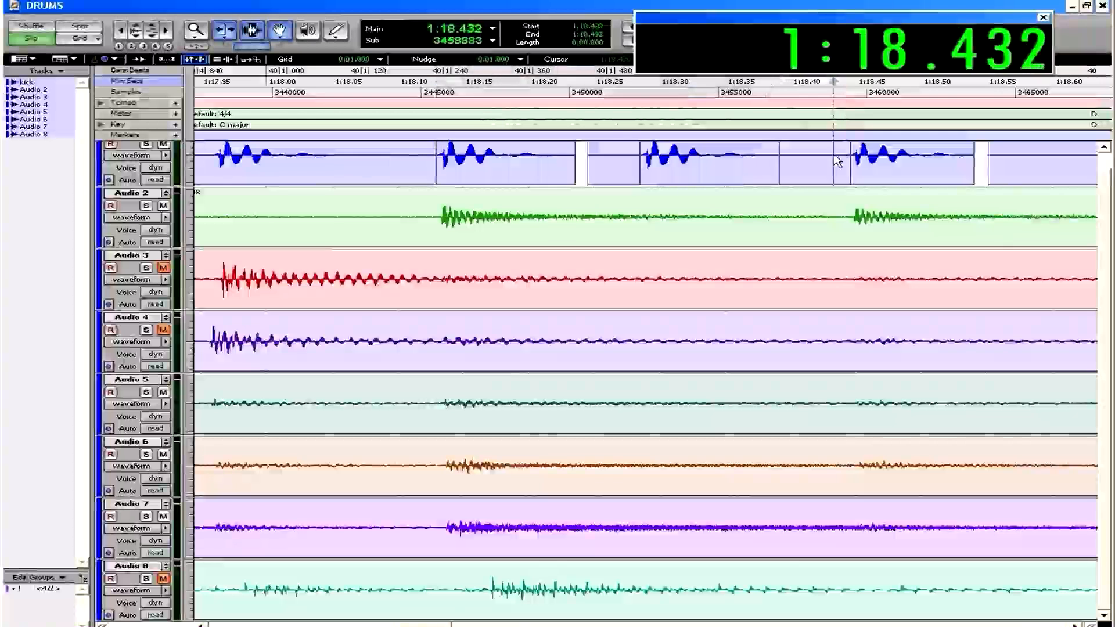
key("Tab")
key("ctrl+v")
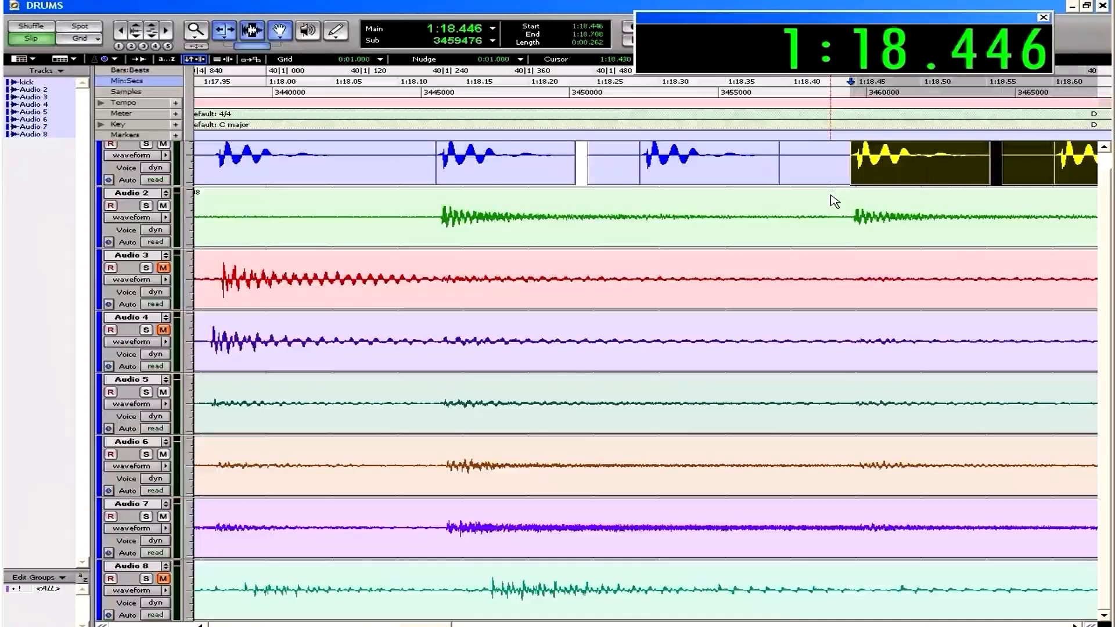
- Paste the copied pair of kick hits at the existing kick hits at 1:18.773 and 1:19.099
scroll(831, 195, "right", 1)
left_click(680, 163)
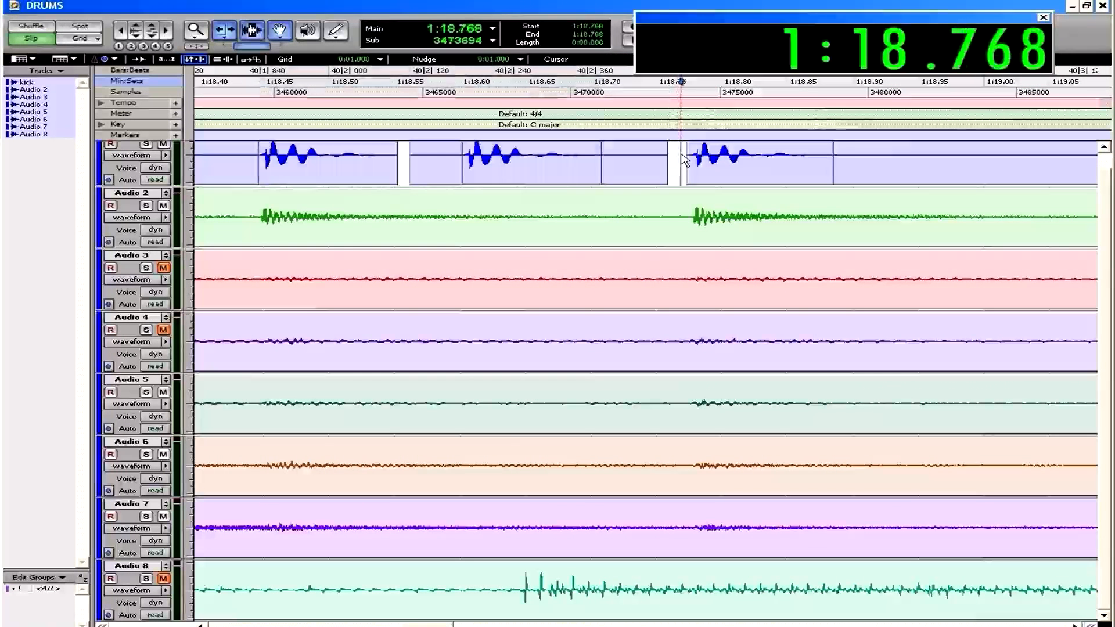
key("Tab")
key("ctrl+v")
scroll(771, 182, "right", 1)
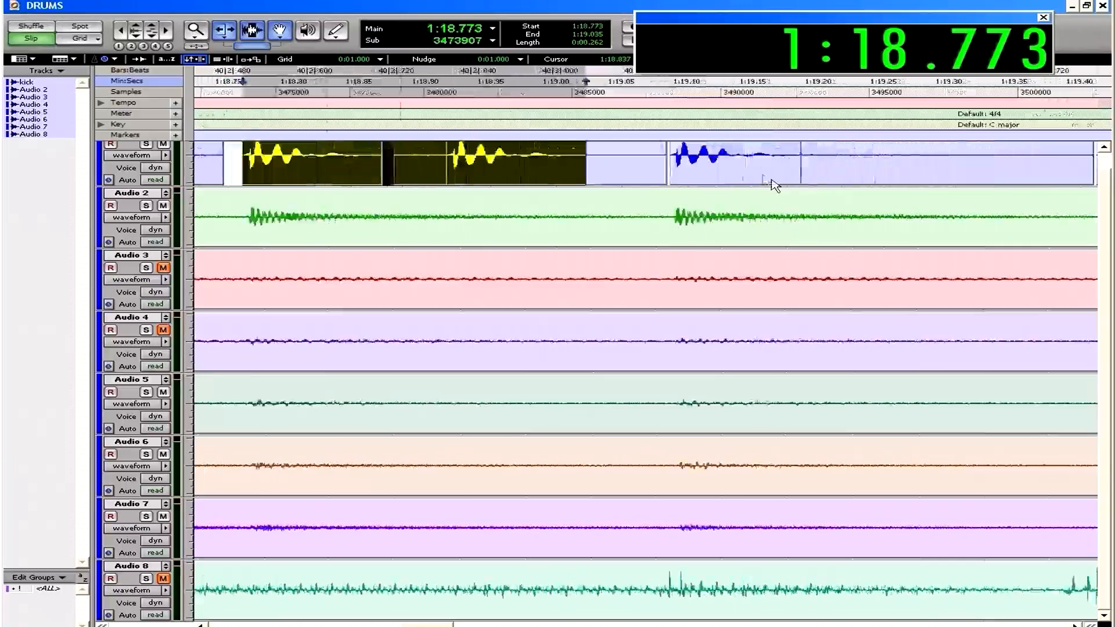
left_click(646, 158)
key("Tab")
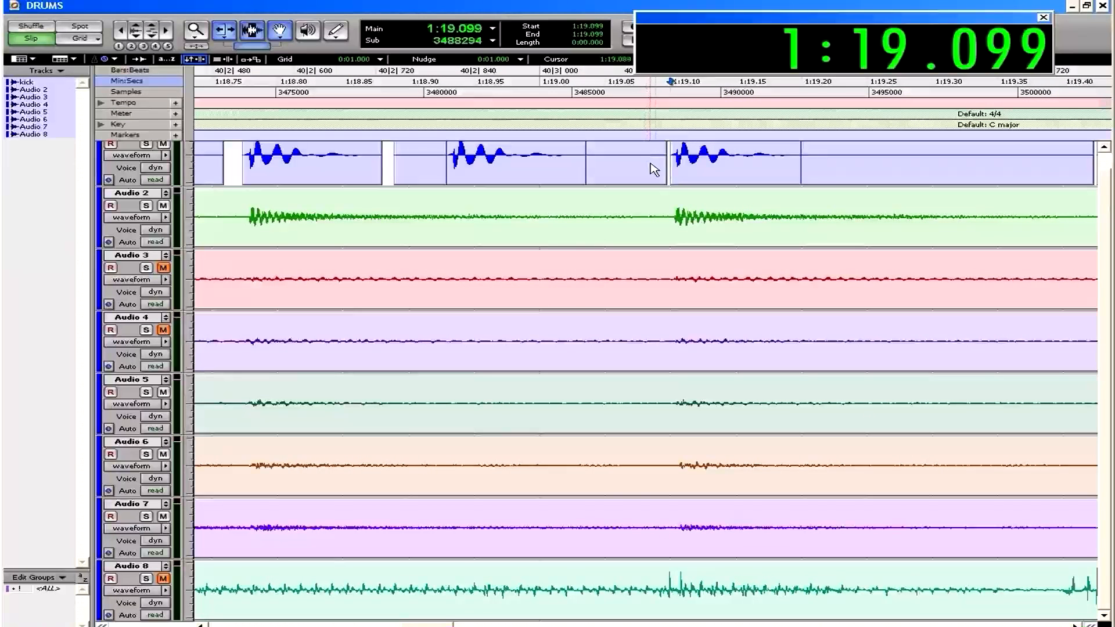
key("ctrl+v")
- Paste the copied pair of kick hits at the existing kick hits at 1:19.425 and 1:19.743
scroll(650, 201, "right", 2)
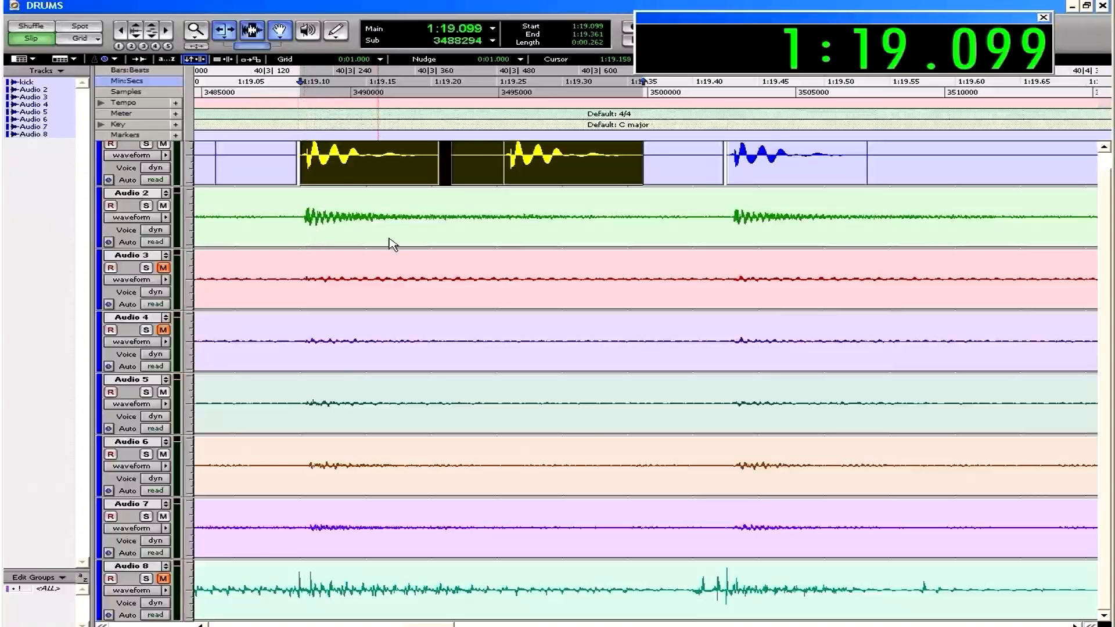
scroll(566, 168, "right", 2)
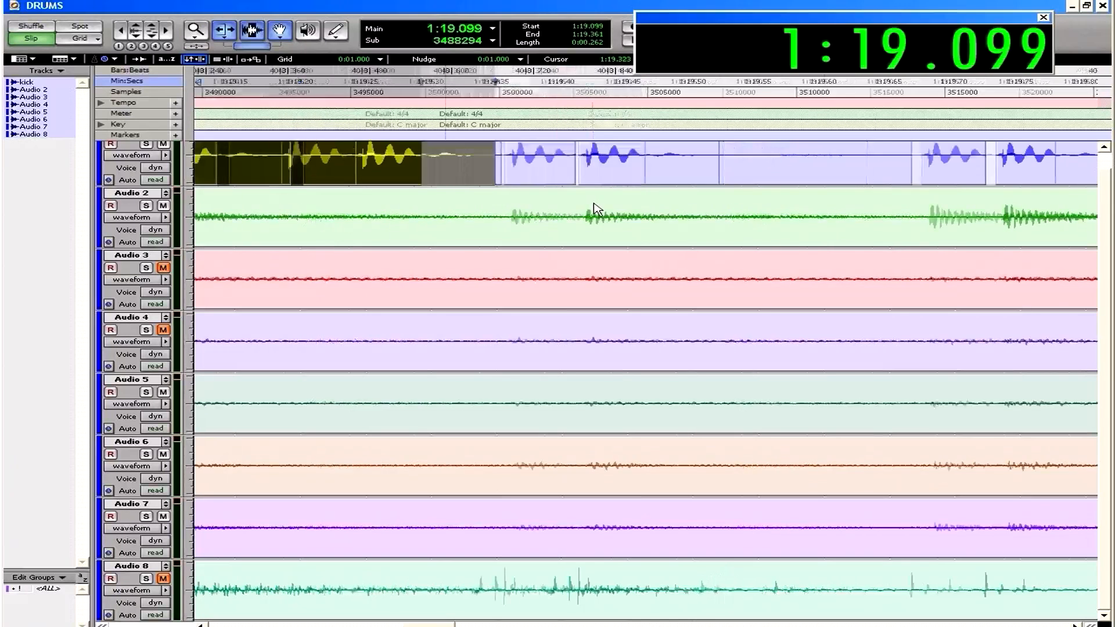
left_click(475, 158)
key("Tab")
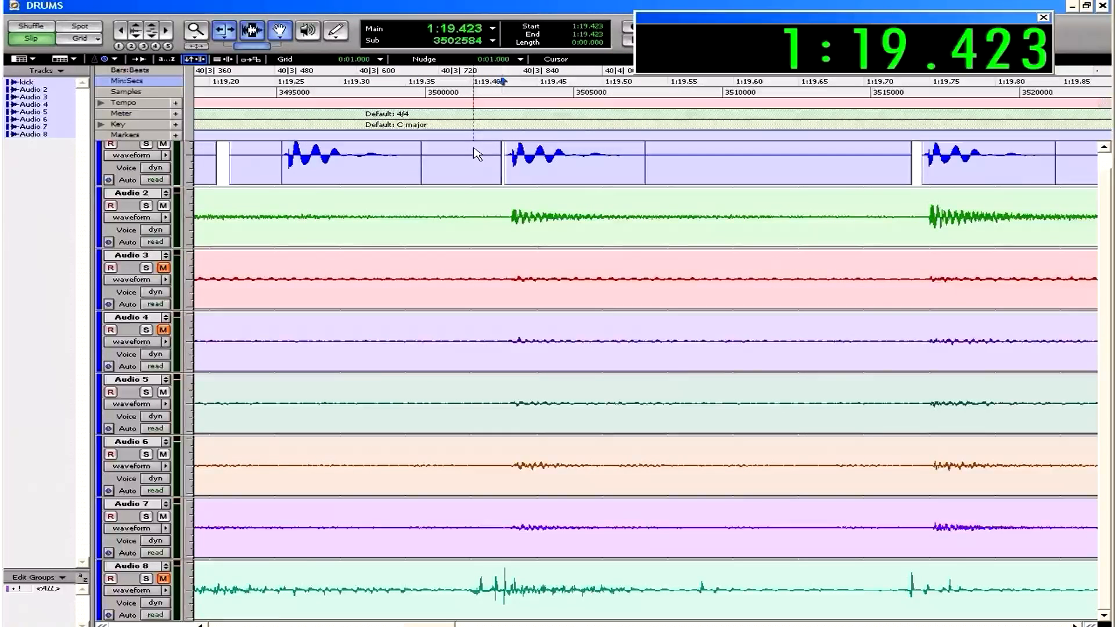
key("ctrl+v")
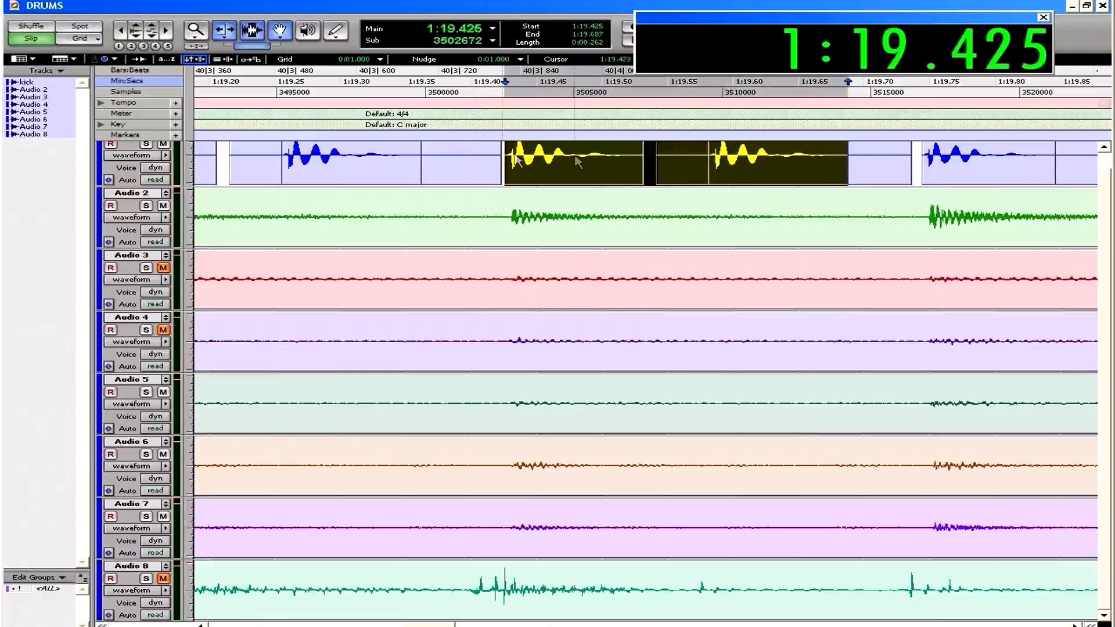
scroll(835, 171, "right", 1)
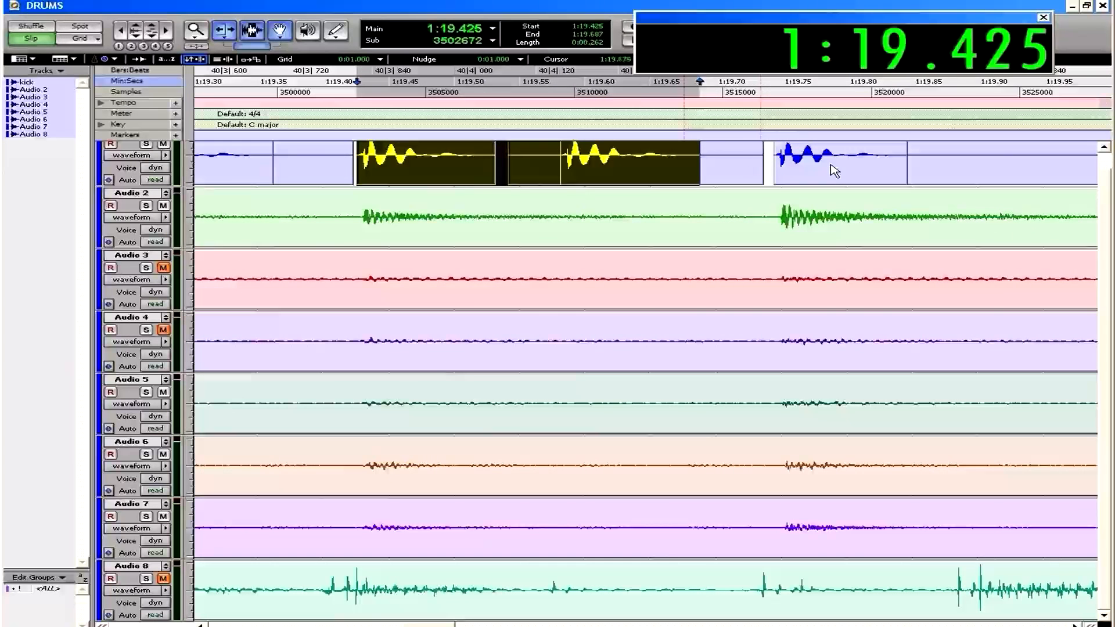
left_click(769, 156)
left_click(773, 158)
key("ctrl+v")
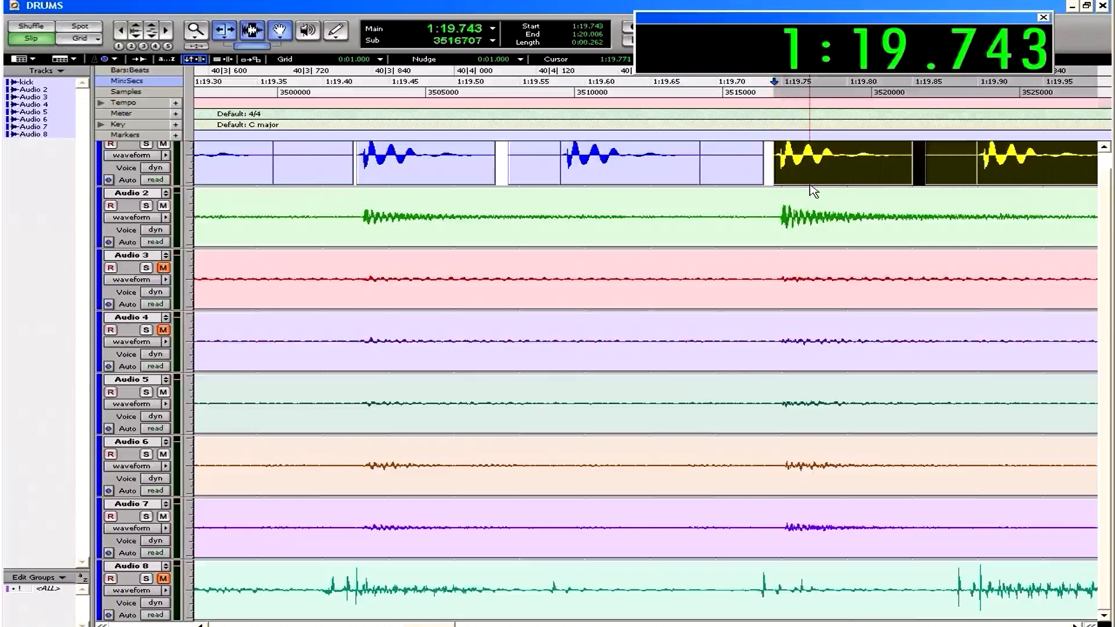
- Paste the copied pair of kick hits at the existing kick hits at 1:20.713 and 1:21.039
scroll(802, 199, "right", 3)
scroll(810, 187, "right", 1)
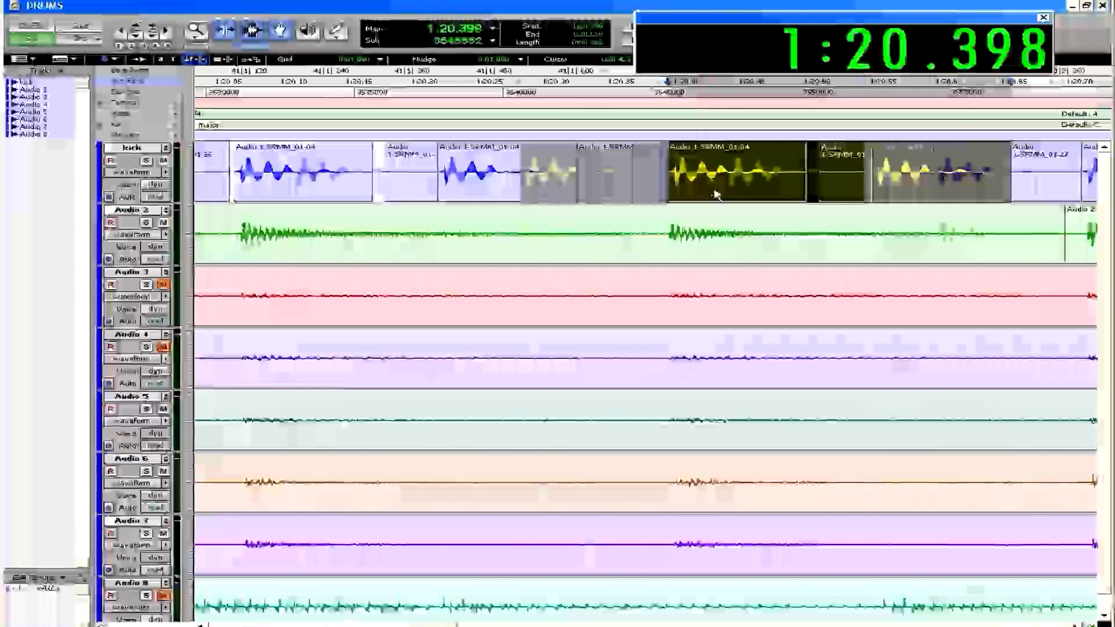
scroll(710, 190, "right", 3)
left_click(699, 190)
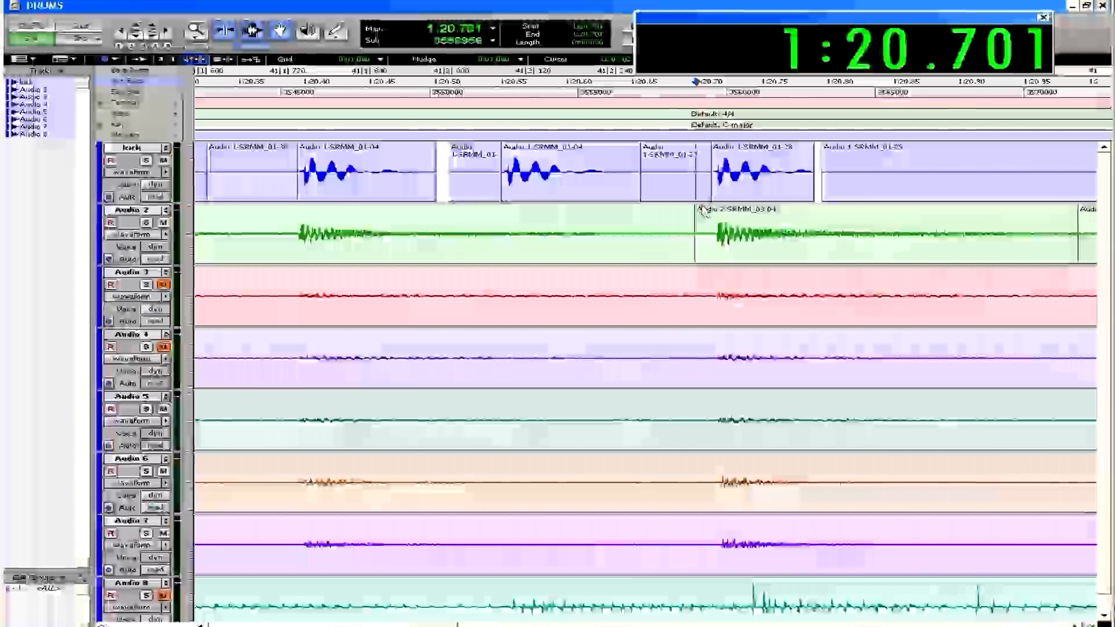
key("Tab")
key("ctrl+v")
scroll(705, 208, "right", 3)
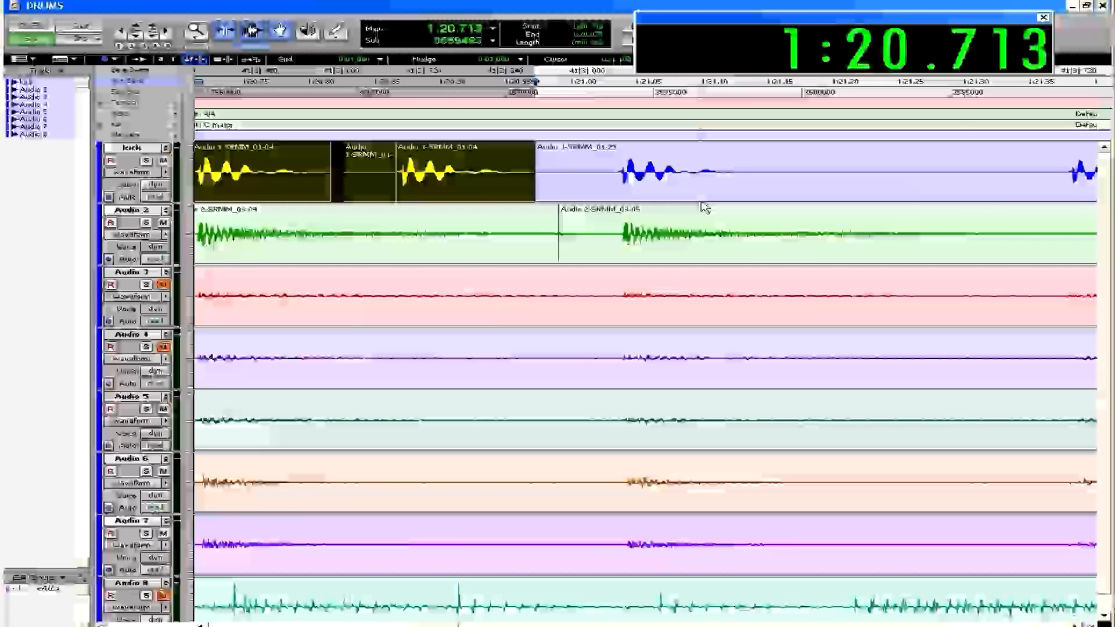
left_click(609, 165)
key("Tab")
key("ctrl+v")
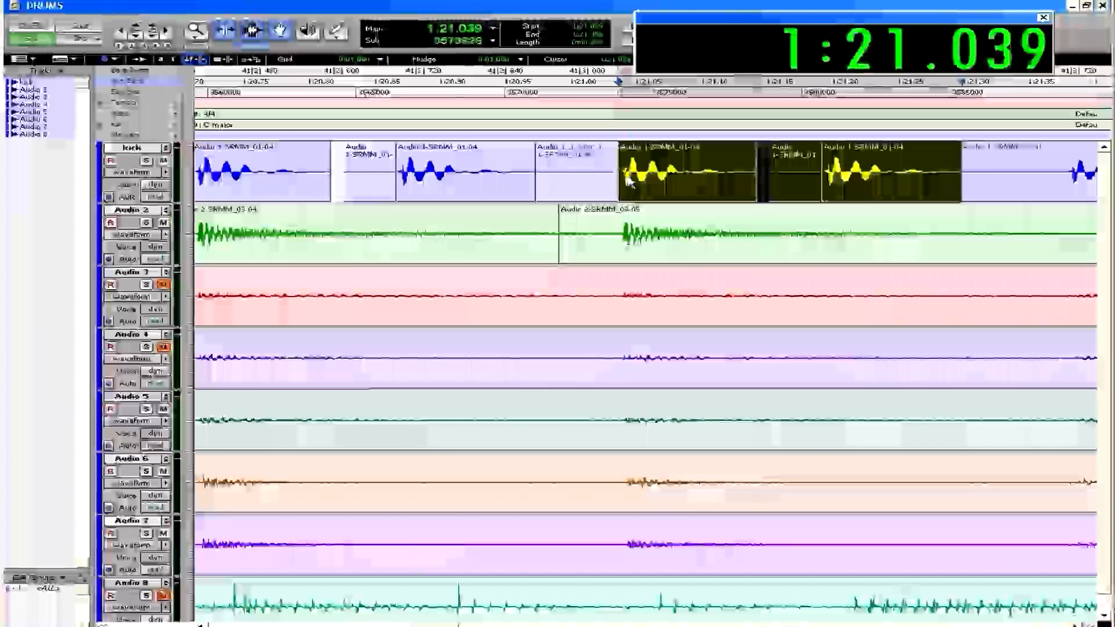
- Review the pasted kick hits and check the one at 1:21.039 against the Audio 2 hit, moving the cursor on to 1:21.194
scroll(614, 184, "left", 5)
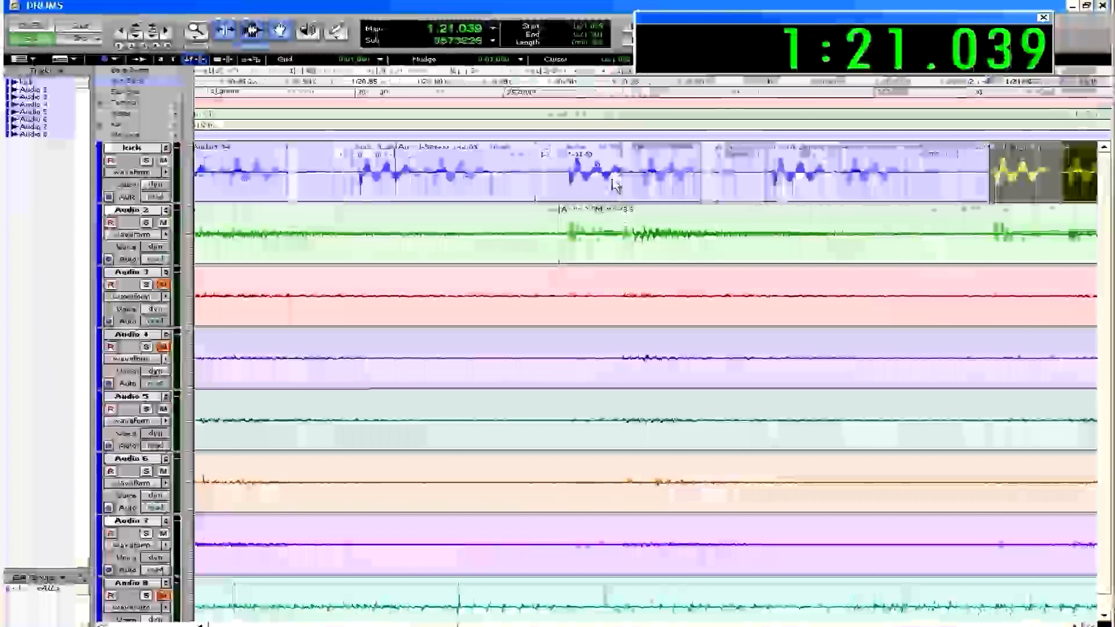
scroll(615, 184, "right", 7)
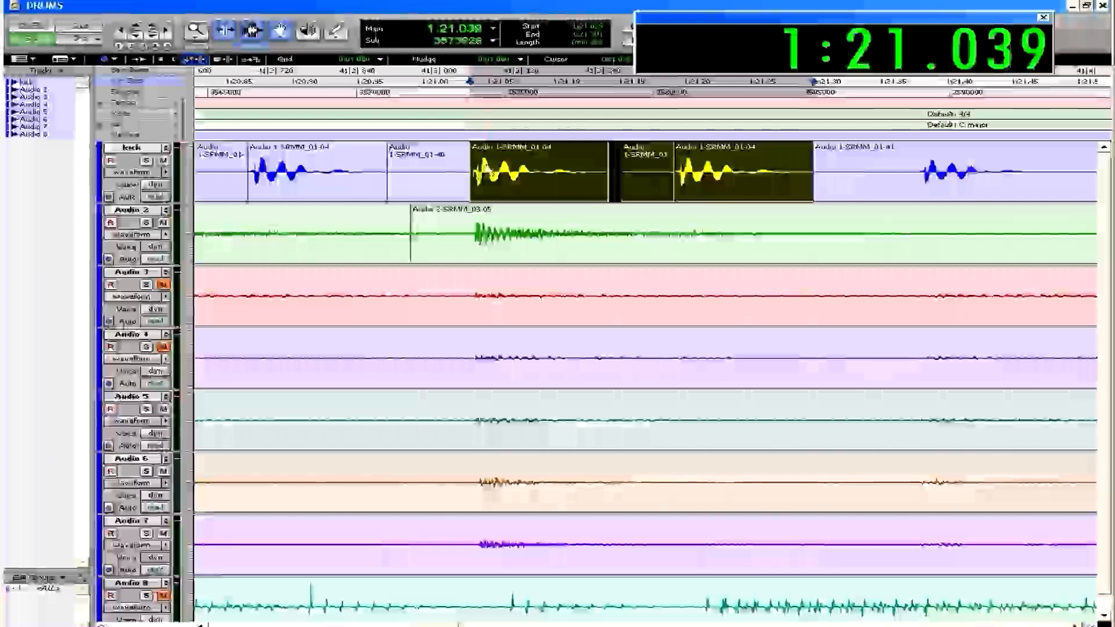
left_click(450, 190)
left_click(464, 220)
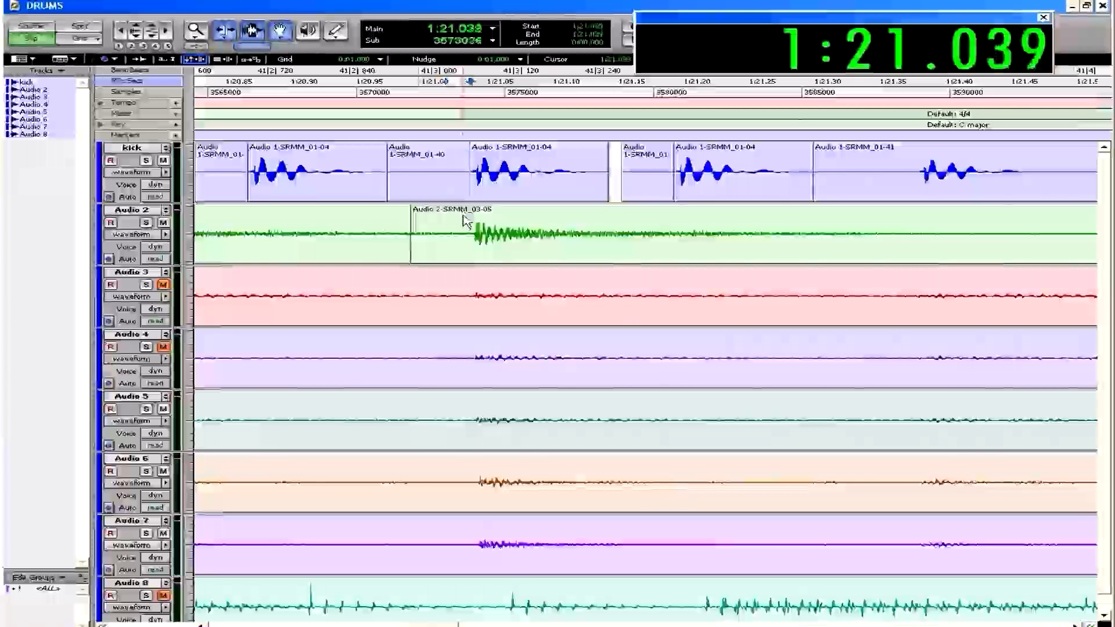
key("Tab")
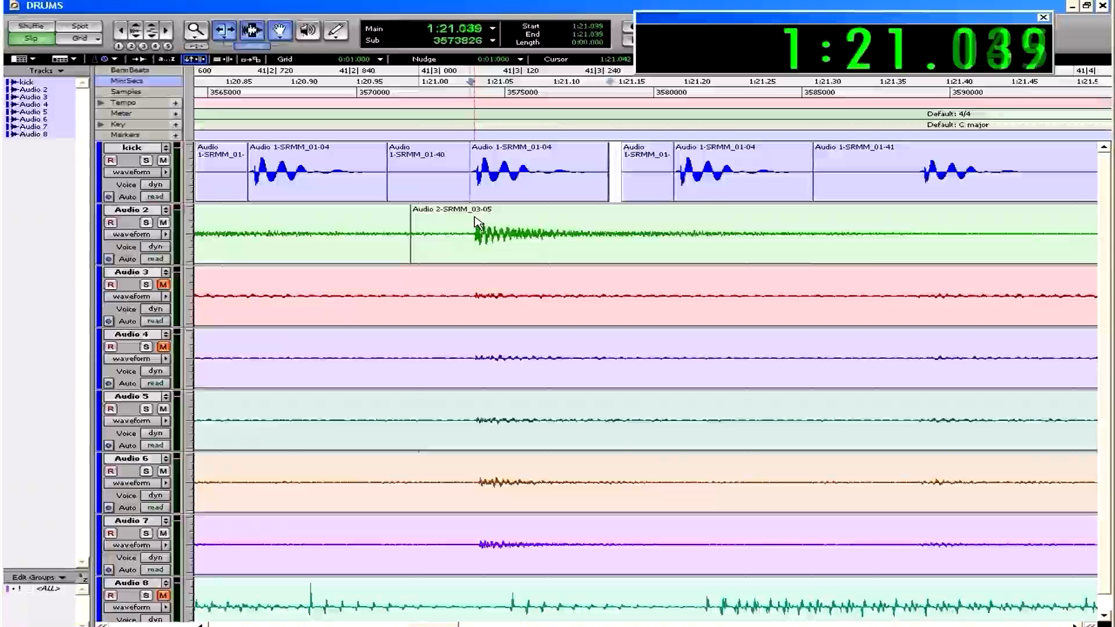
key("Tab")
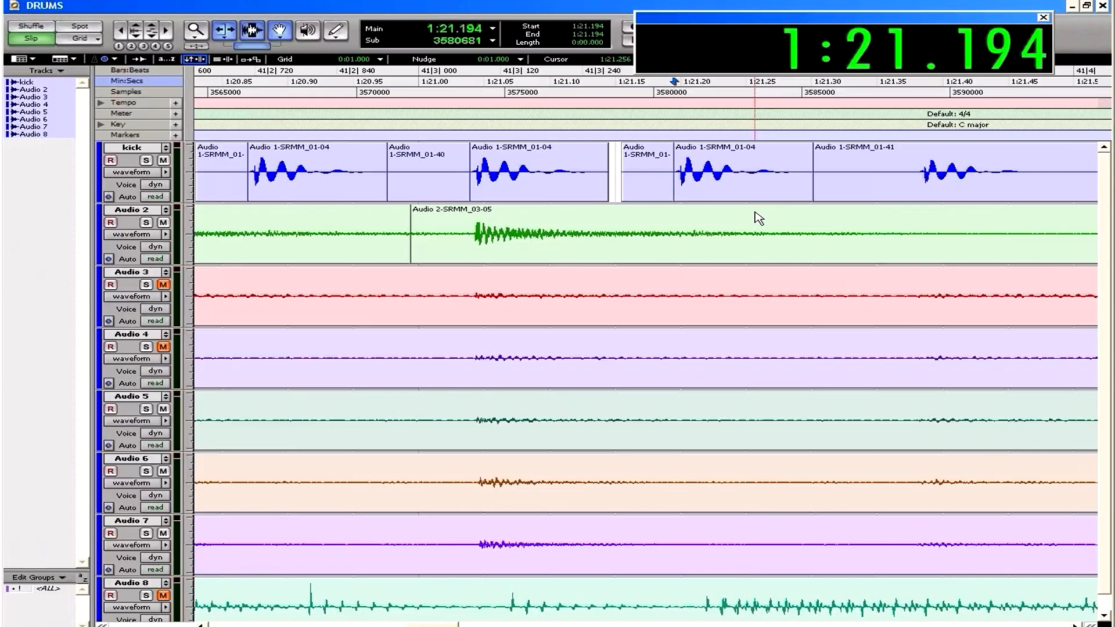
- Play back the edited kick section with the other drum tracks from 1:17.584, viewing the whole passage
key("ctrl+bracketleft")
key("ctrl+bracketleft")
key("ctrl+bracketleft")
key("ctrl+bracketleft")
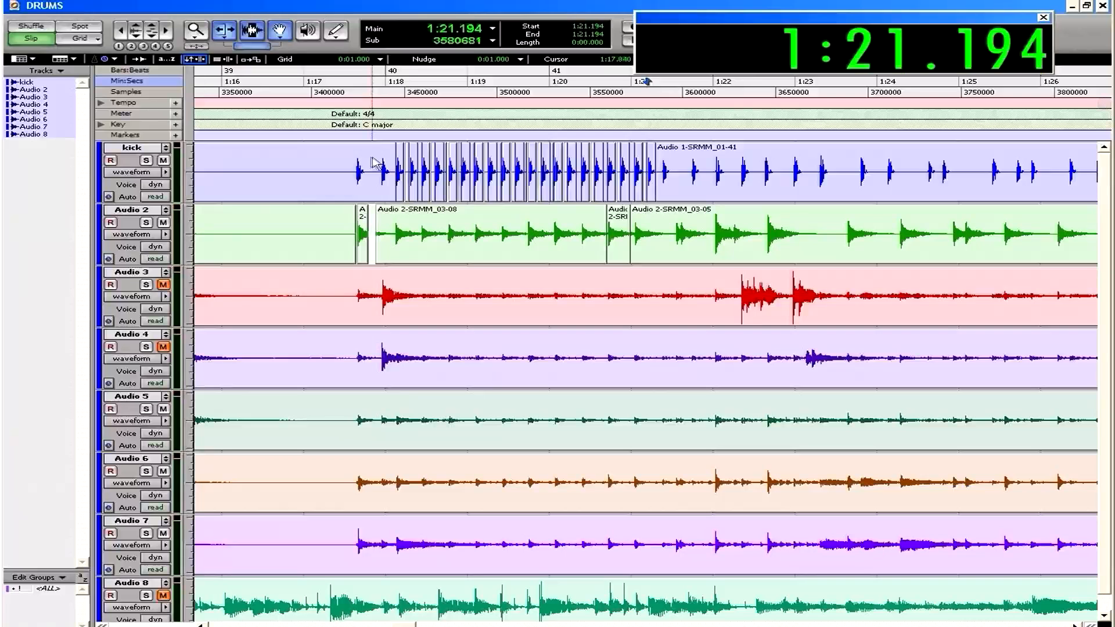
left_click(353, 163)
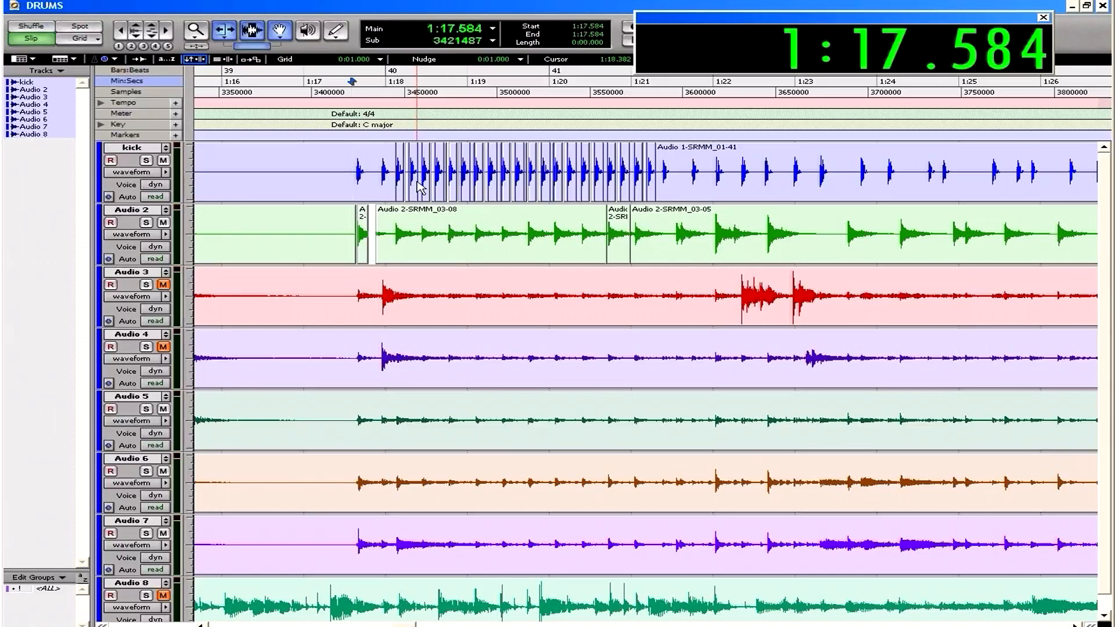
key("space")
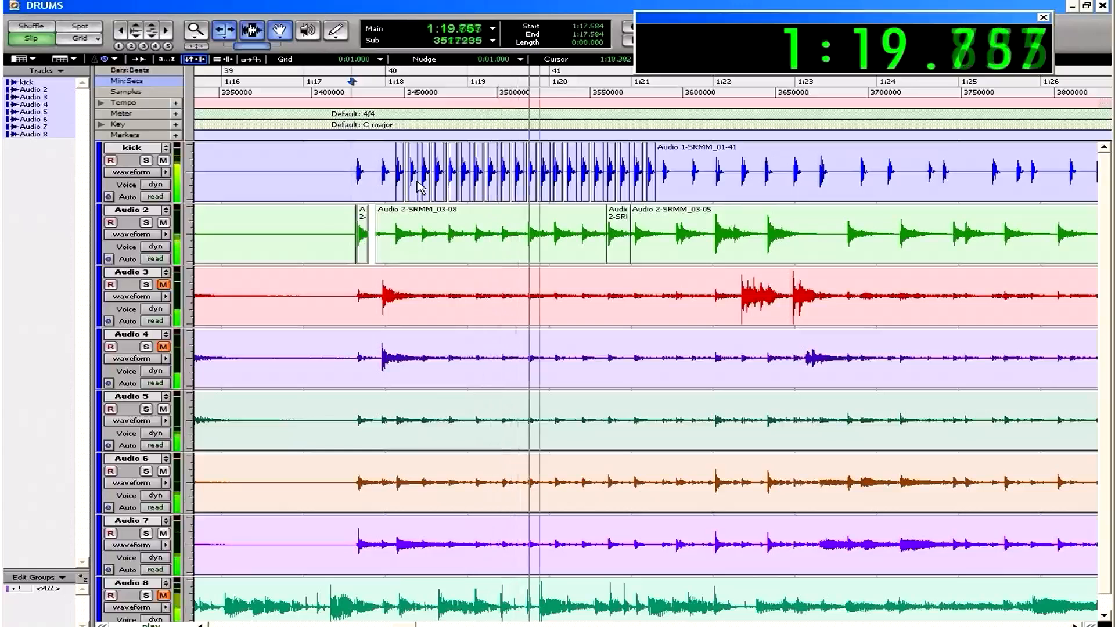
key("space")
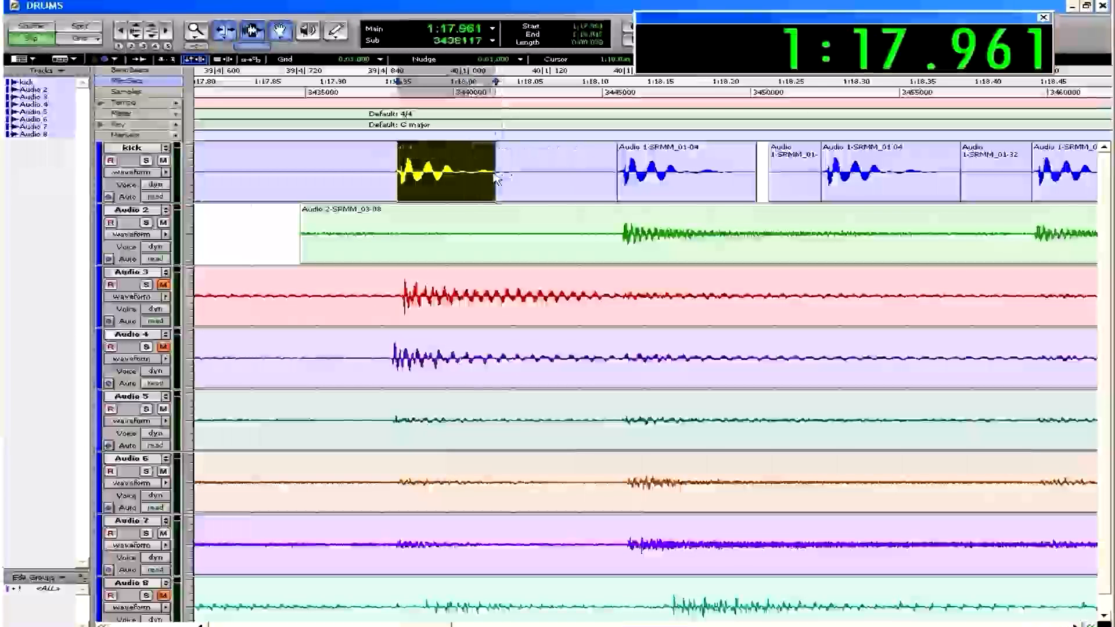
- Paste the copied single kick hit at 1:18.046 and 1:18.213, and extend the start of the region after the second copy back to 1:18.276
left_click(510, 165)
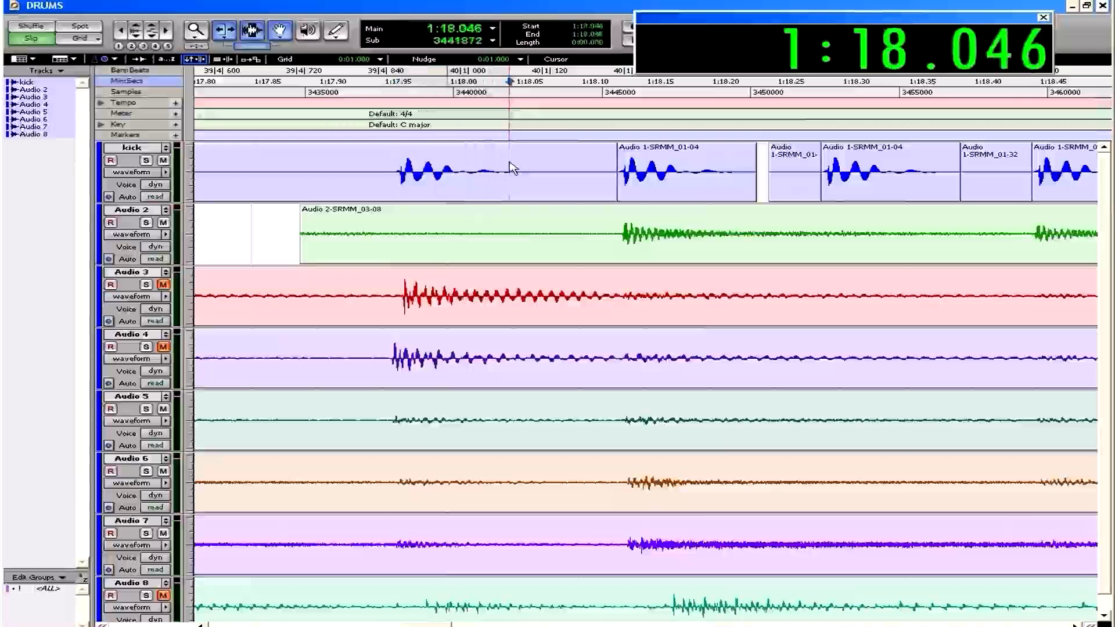
key("ctrl+v")
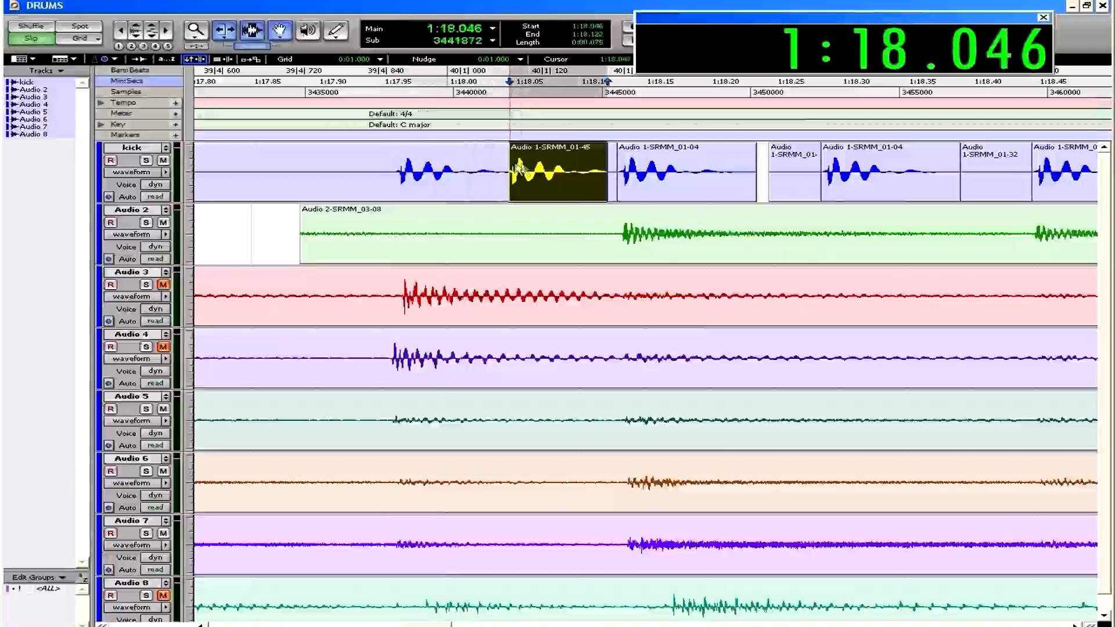
left_click(745, 169)
key("ctrl+v")
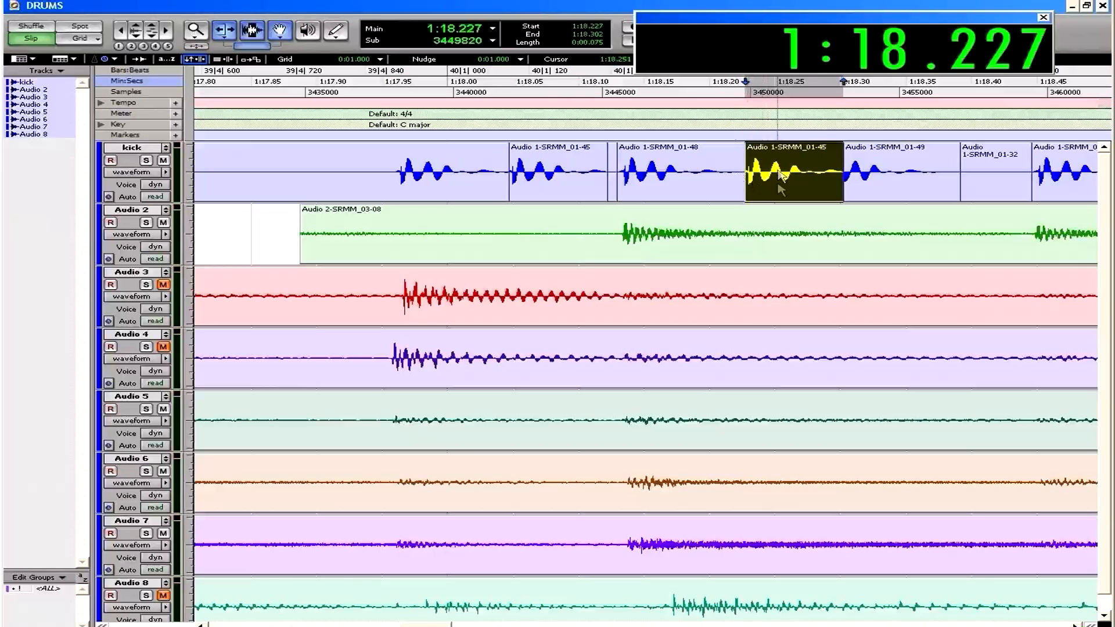
left_click_drag(764, 189, 746, 186)
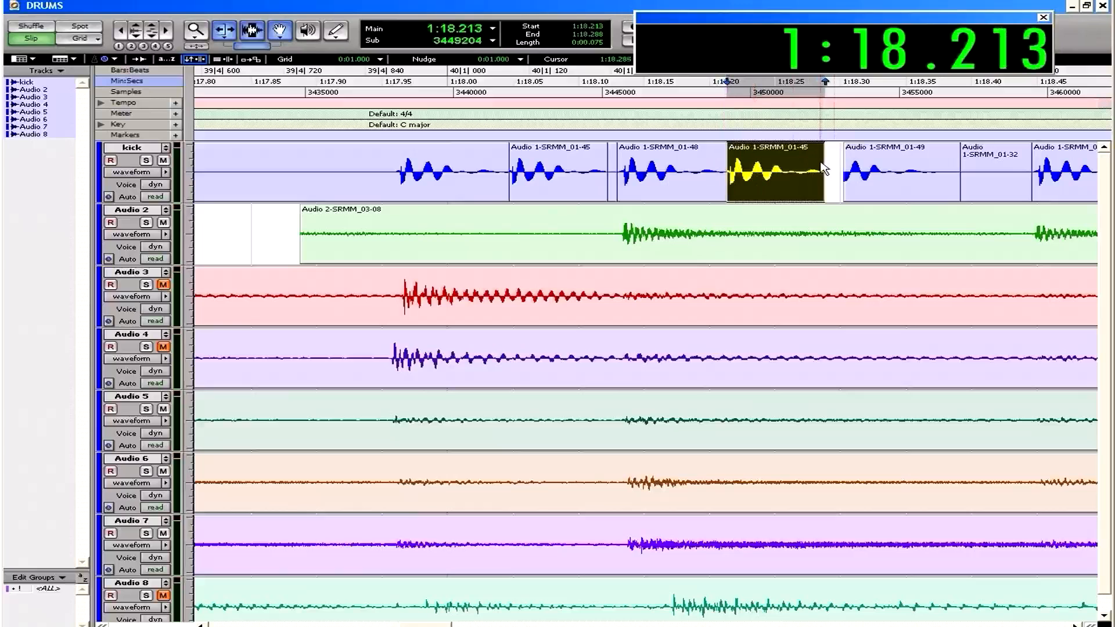
left_click_drag(845, 173, 811, 173)
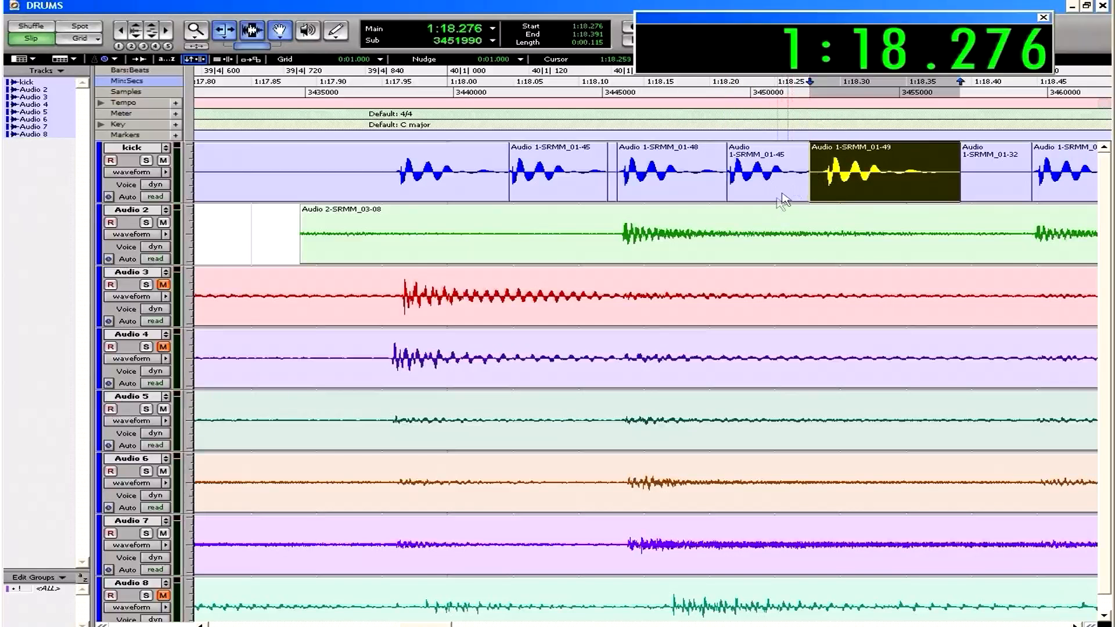
- Paste the single kick hit at 1:18.358, shift that copy to 1:18.362, and paste another copy at 1:18.531
scroll(783, 200, "right", 3)
left_click(563, 169)
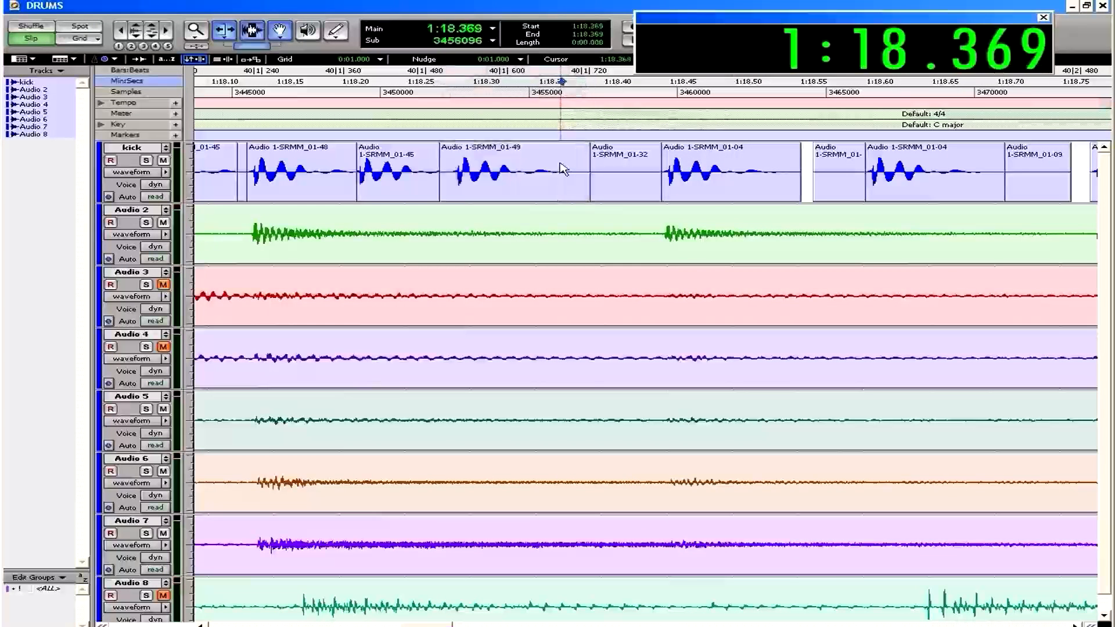
key("ctrl+v")
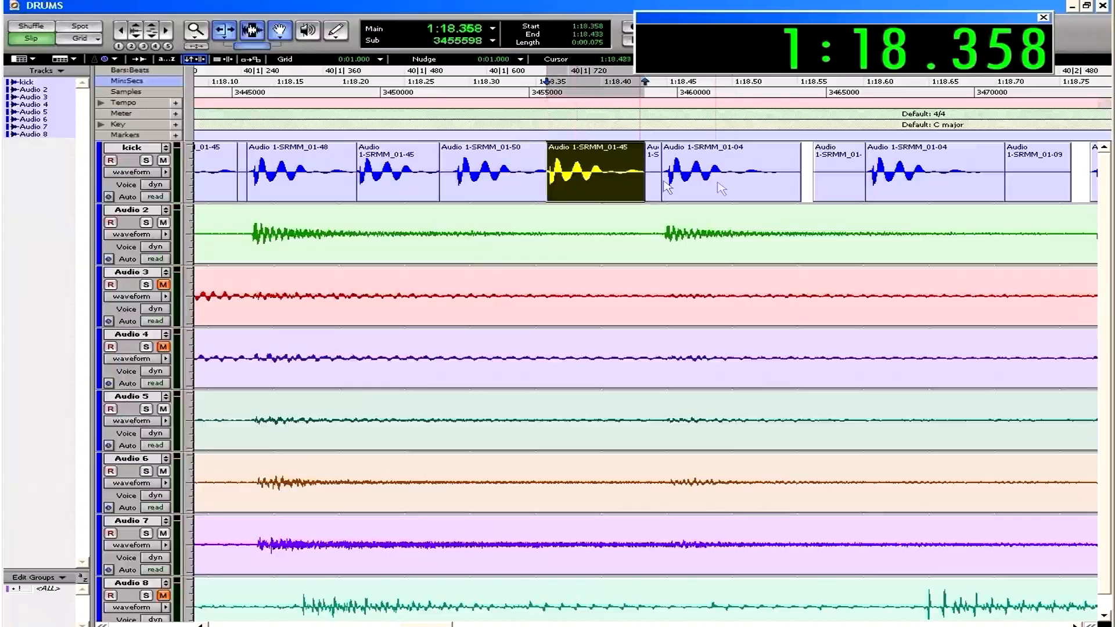
left_click_drag(613, 195, 618, 193)
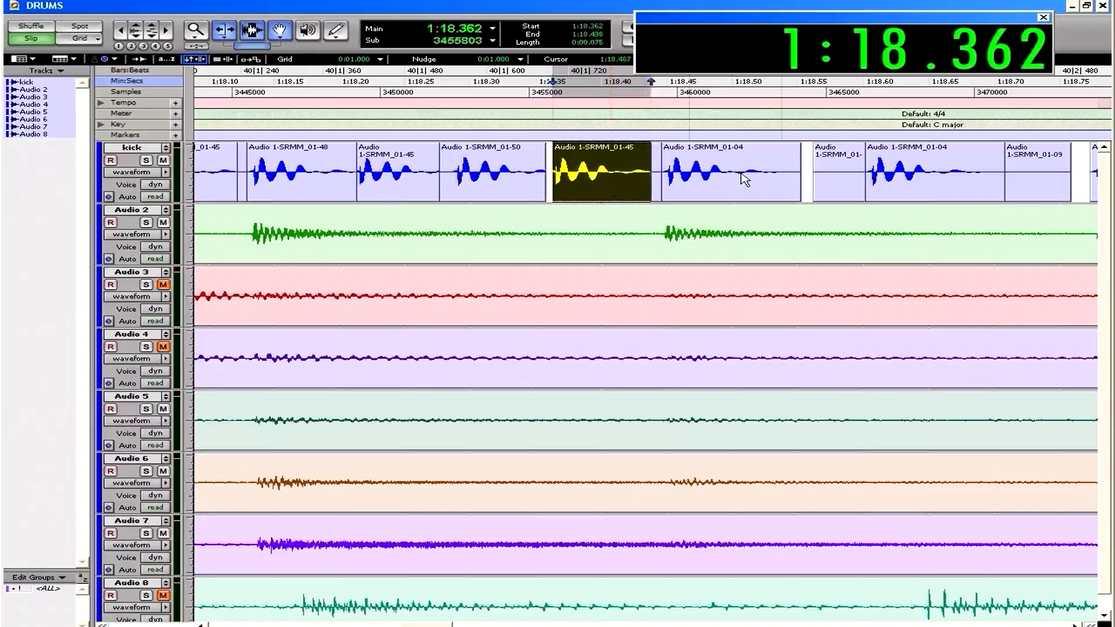
left_click(775, 162)
key("ctrl+v")
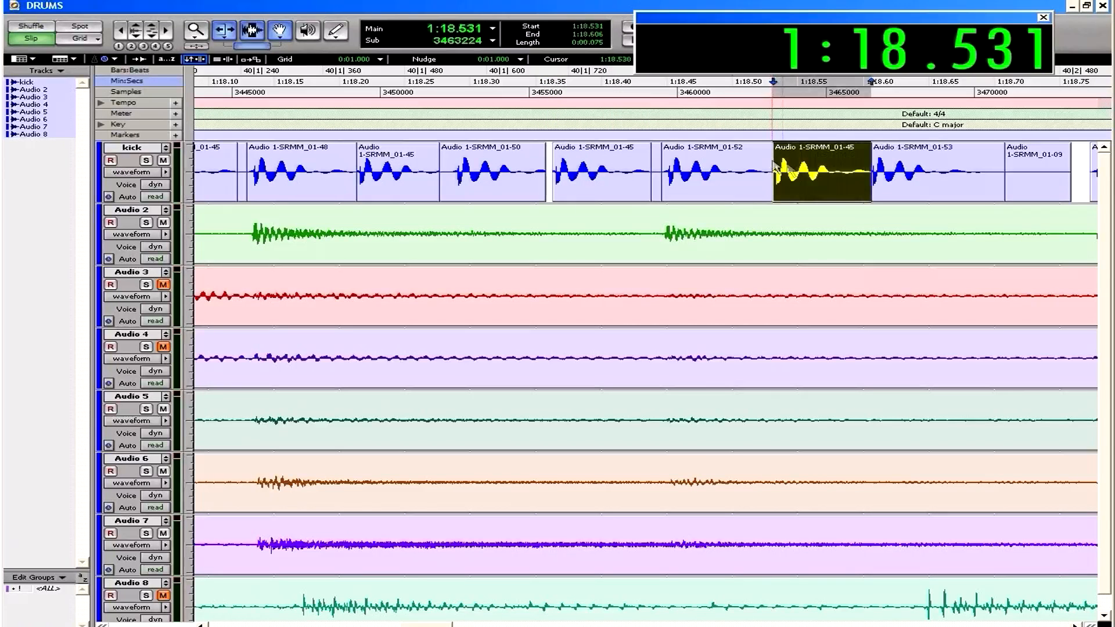
- Shift the last pasted kick hit back to 1:18.513 and extend the start of the following kick region back to 1:18.589
left_click_drag(807, 189, 784, 189)
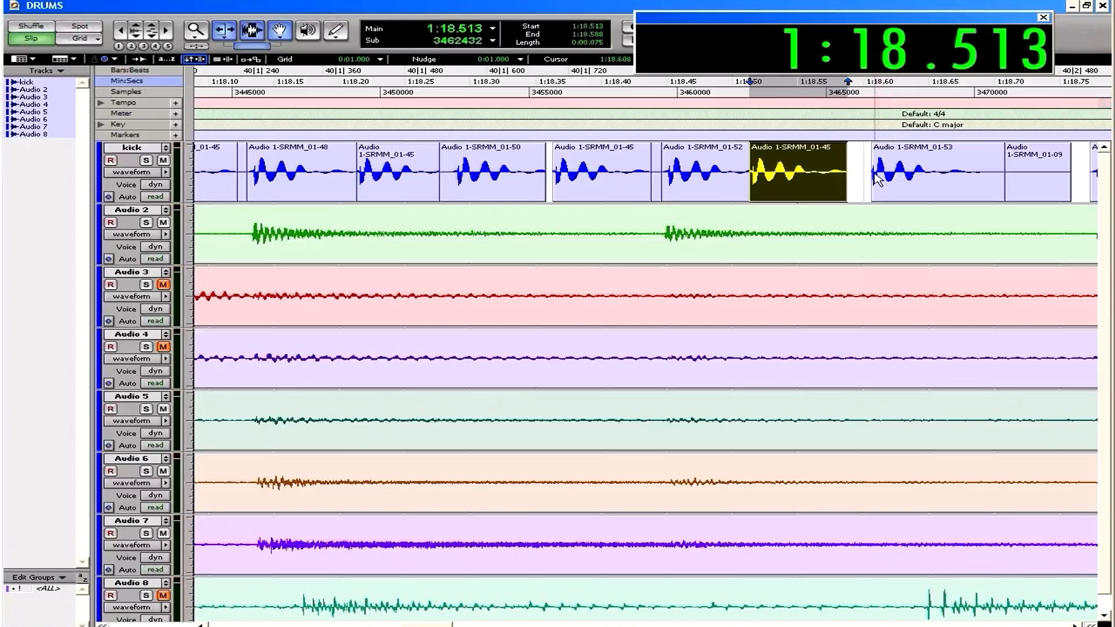
left_click_drag(876, 180, 853, 184)
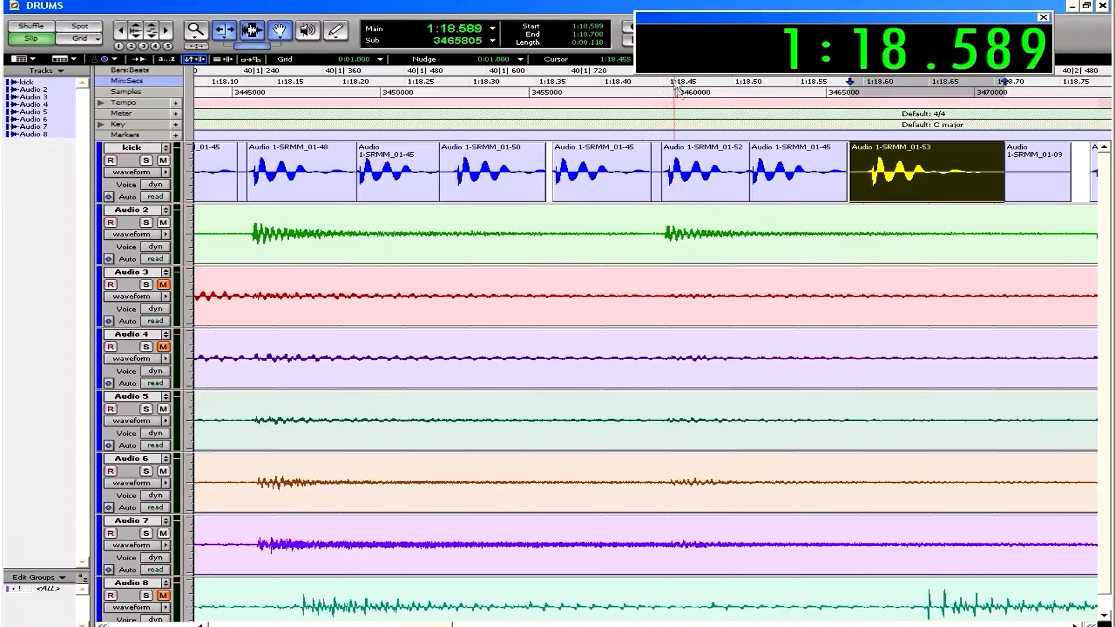
- Paste the copied single kick hit at 1:19.177 and 1:19.339 on the kick track
scroll(906, 230, "right", 5)
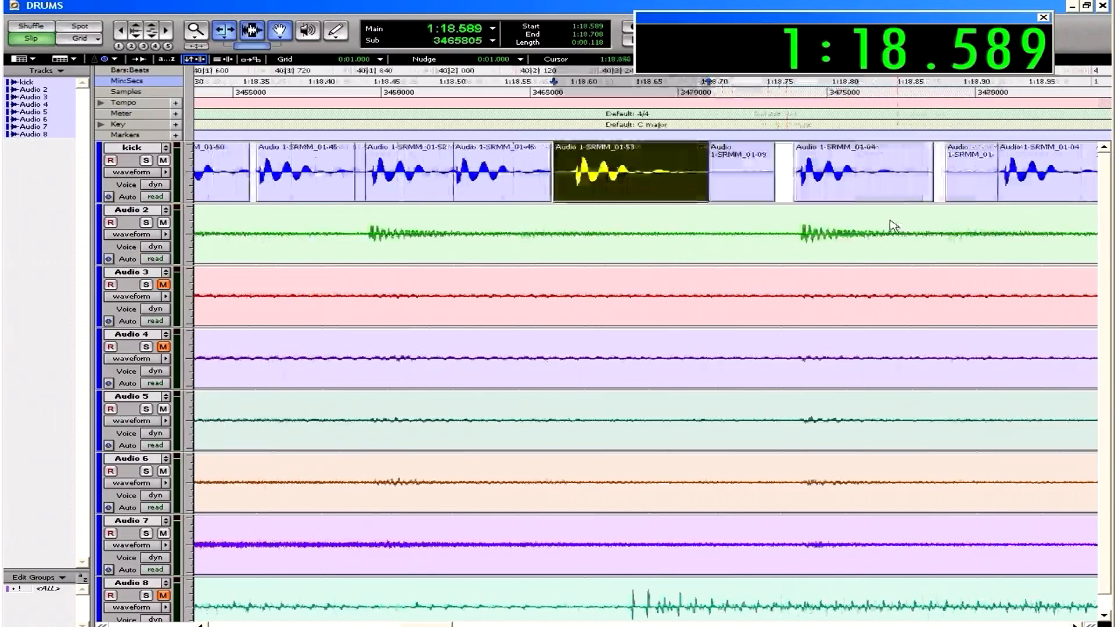
scroll(828, 188, "right", 6)
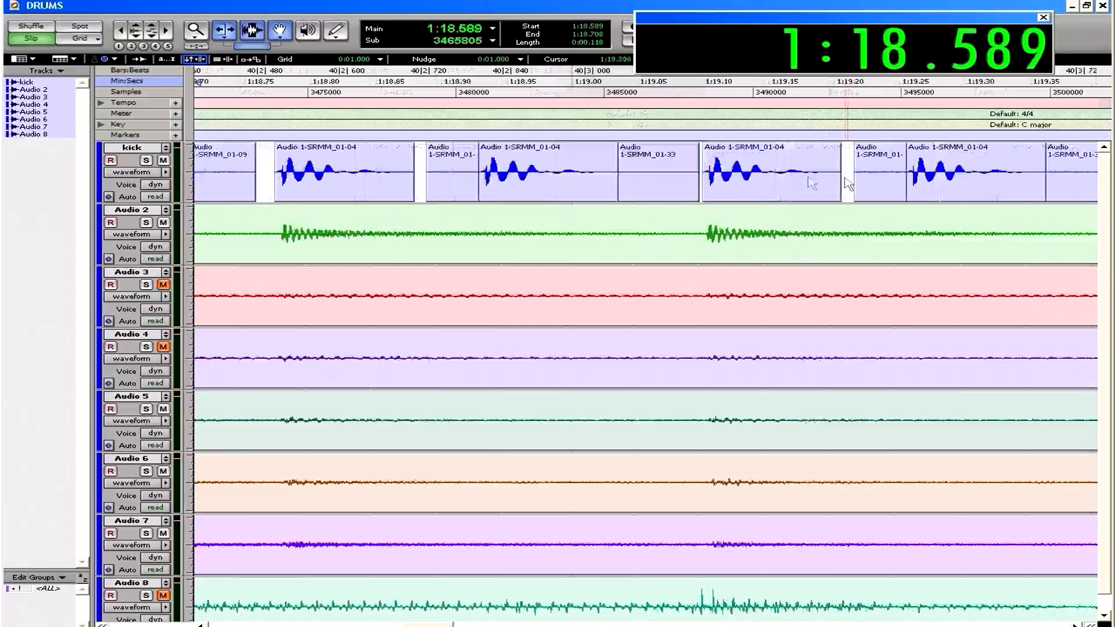
left_click(805, 164)
key("ctrl+v")
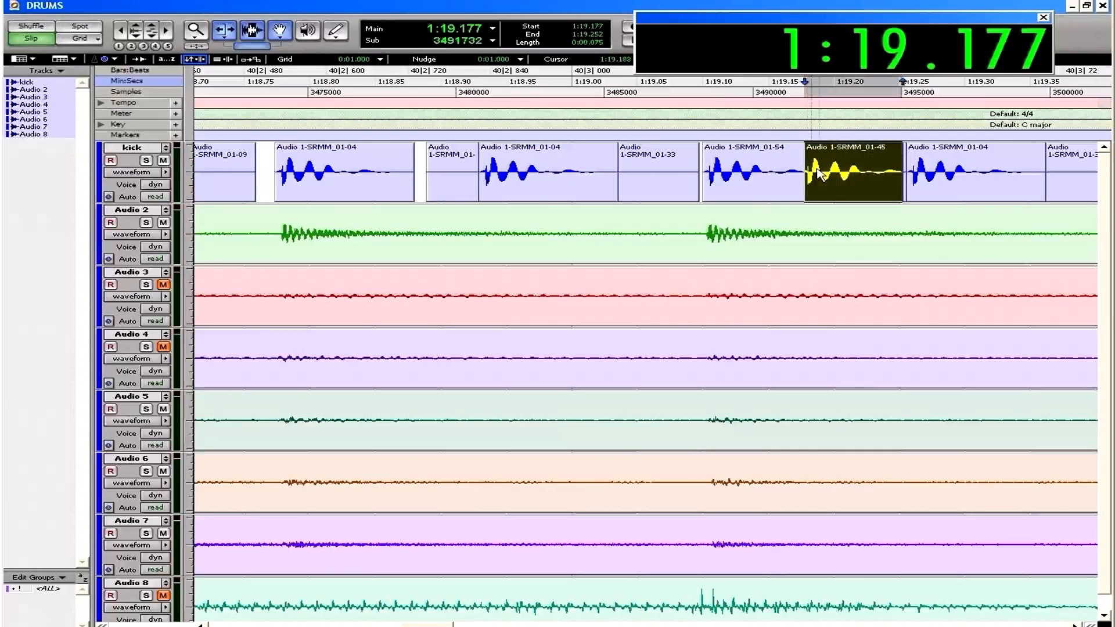
scroll(811, 168, "right", 6)
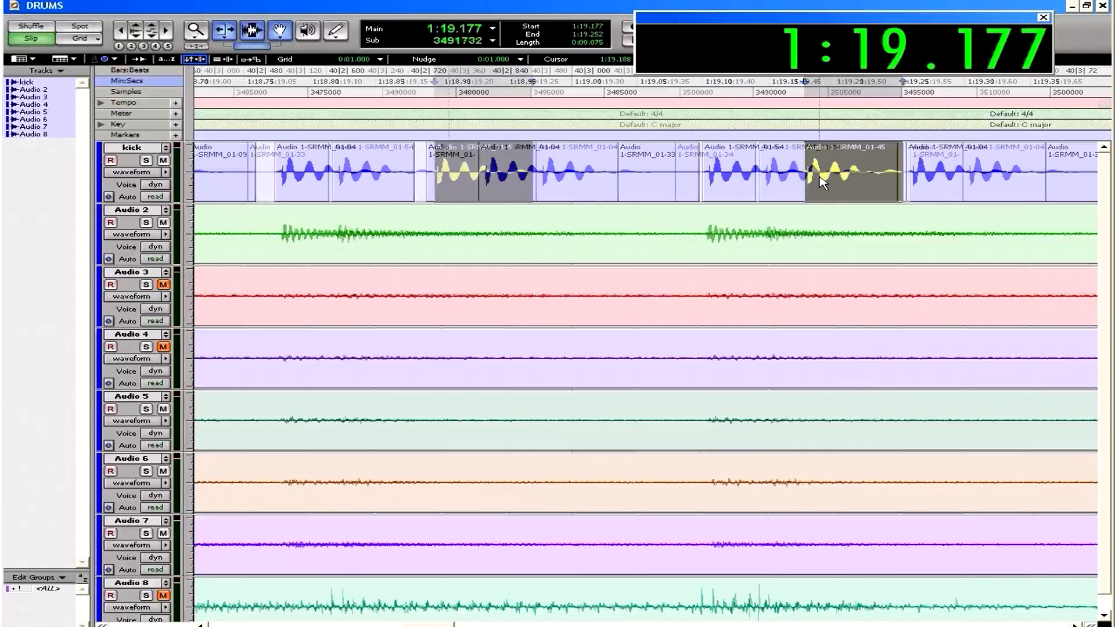
left_click(510, 164)
left_click(501, 165)
key("ctrl+v")
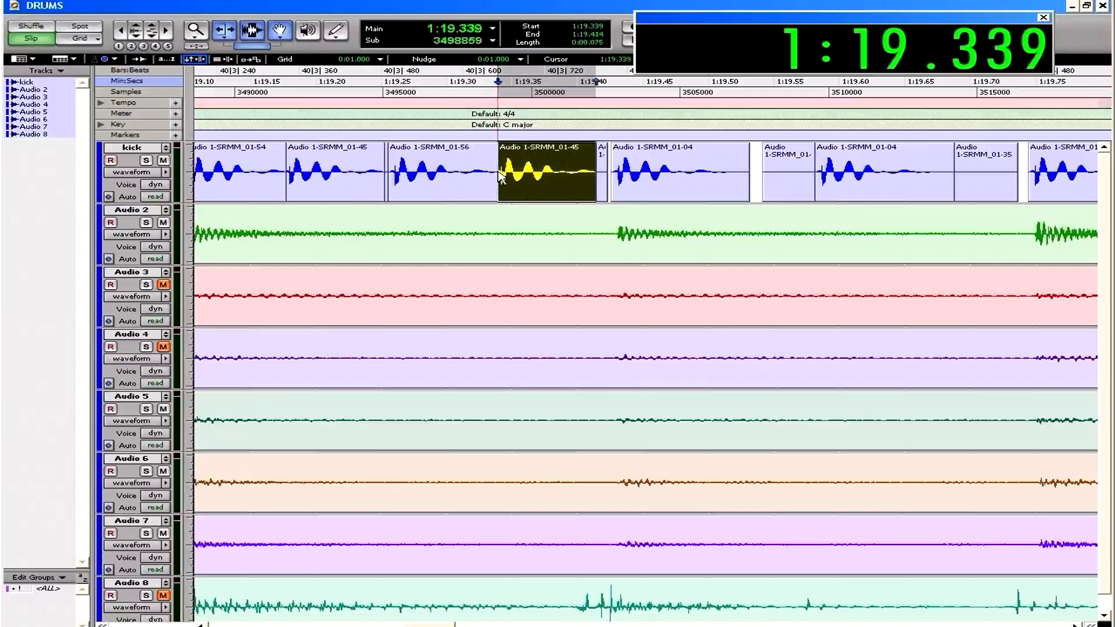
- Play back the edited kick passage with the other drum tracks from 1:17.499
scroll(436, 192, "down", 7)
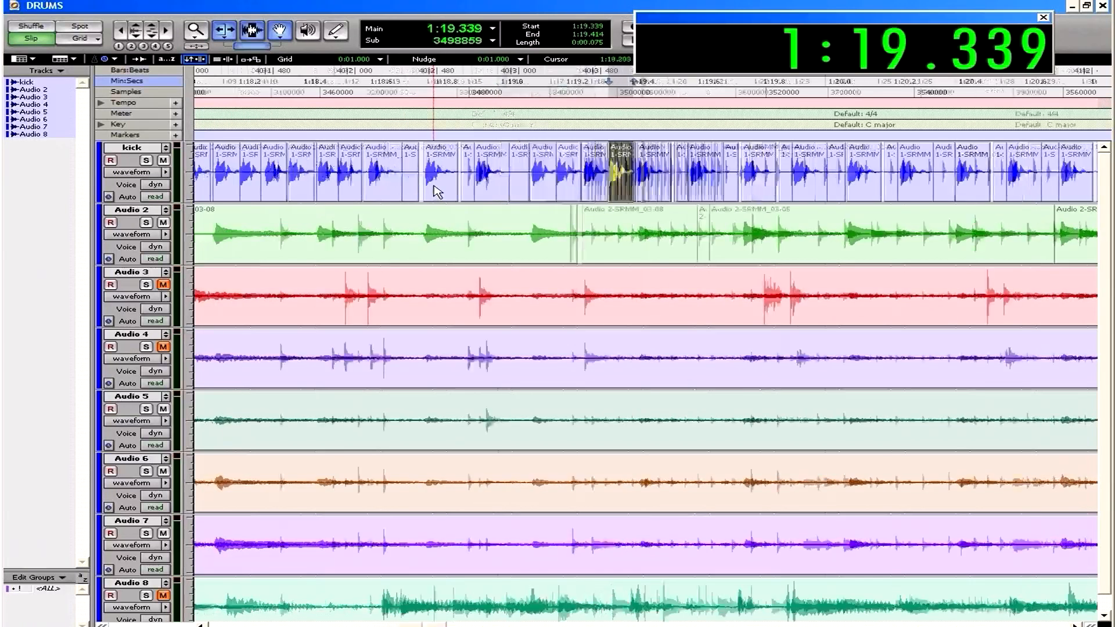
scroll(435, 191, "up", 4)
left_click(345, 171)
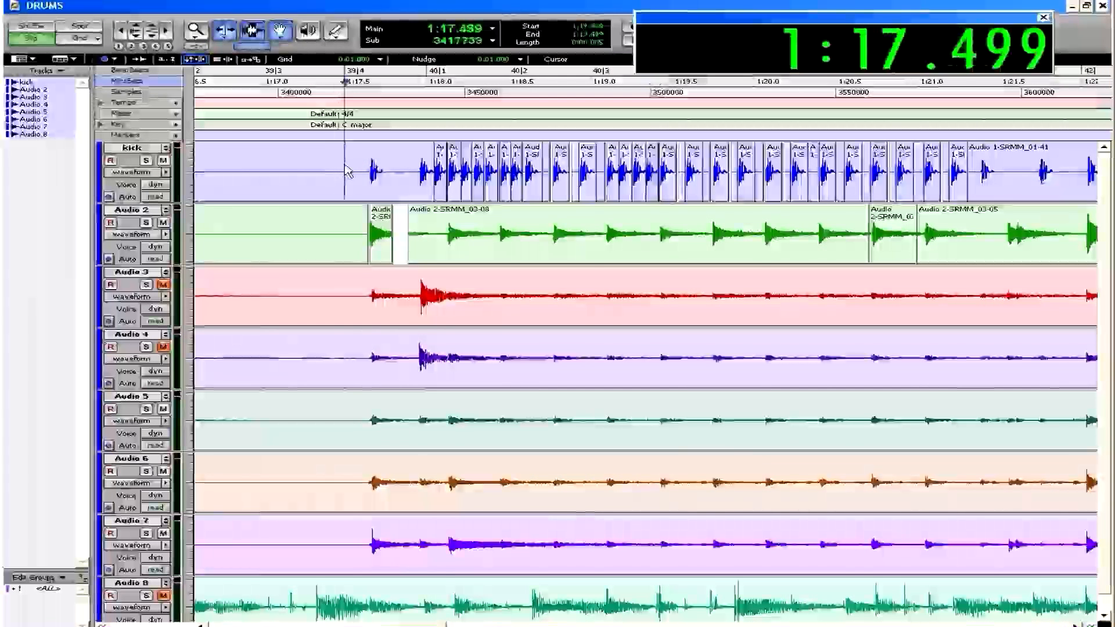
key("space")
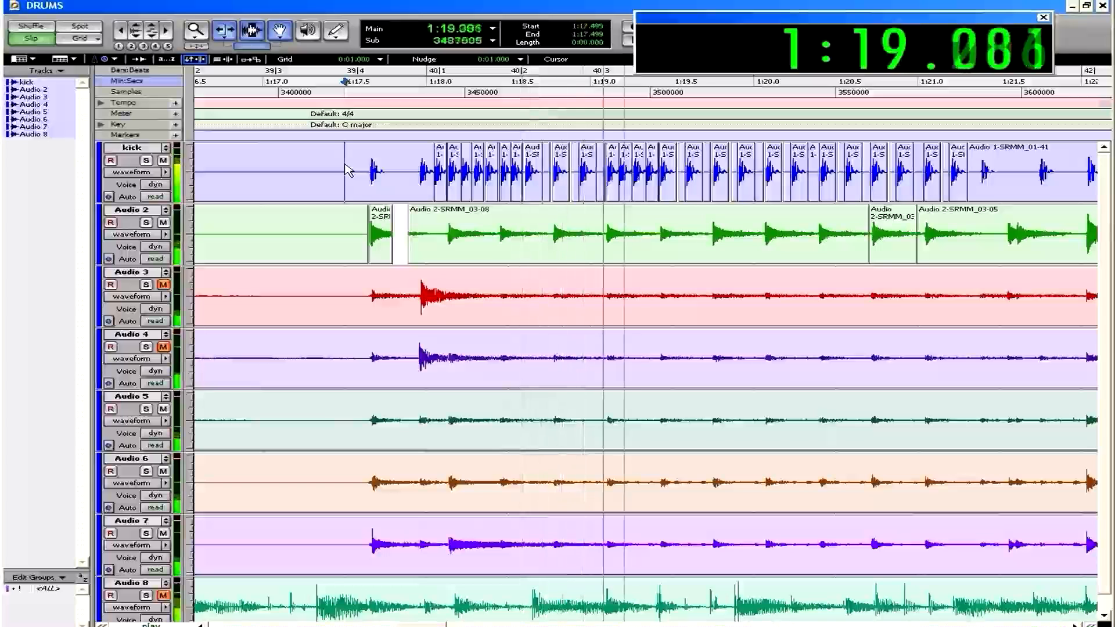